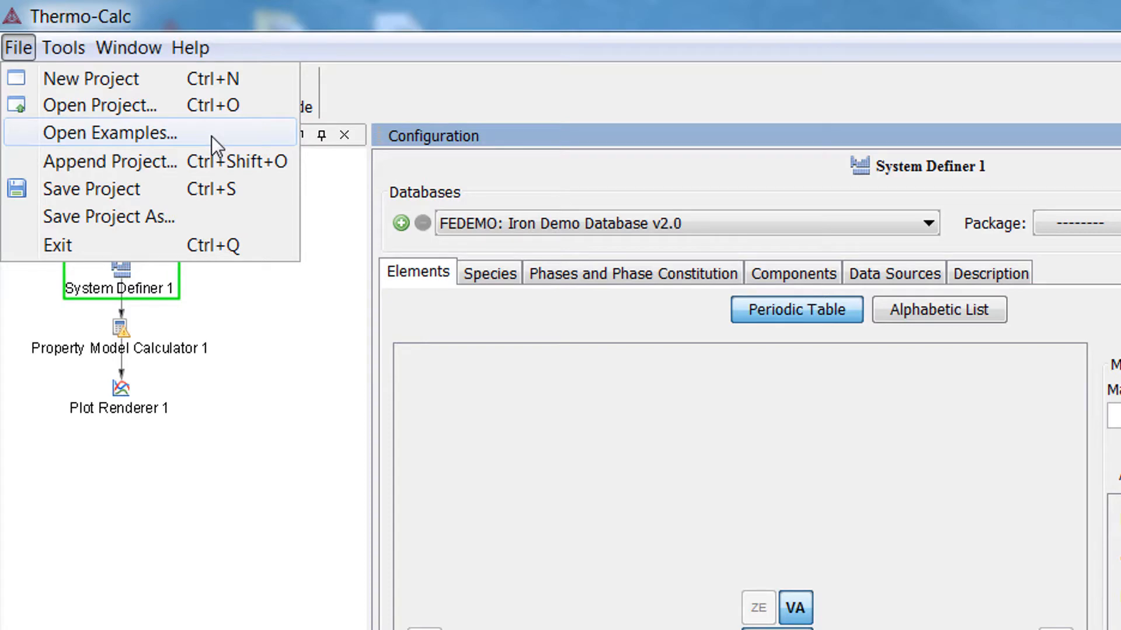
Step: Create a Property Model Calculation from the template and select the FEDEMO: Iron Demo Database v2.0 for its system
{"action": "mouse_move", "coordinate": [192, 51]}
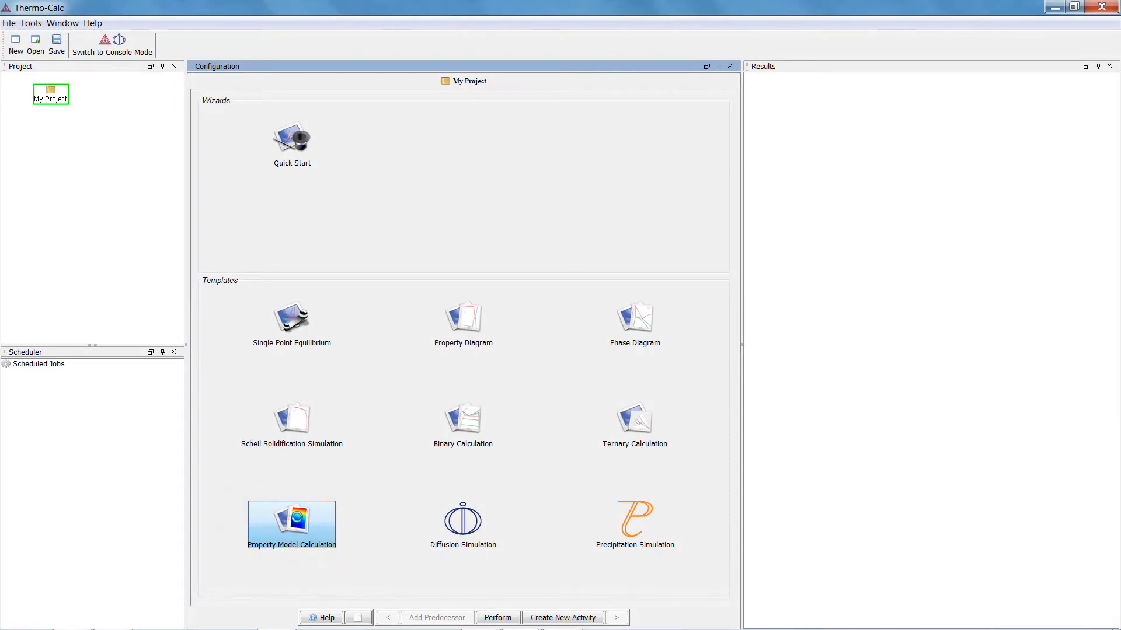
{"action": "double_click", "coordinate": [296, 517]}
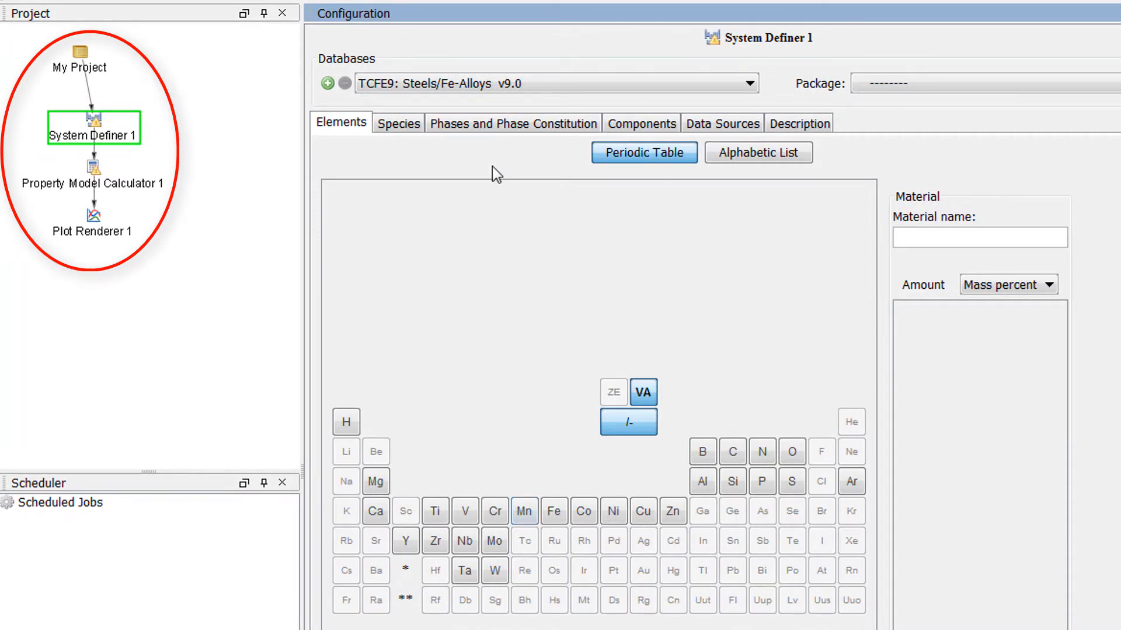
{"action": "left_click", "coordinate": [481, 86]}
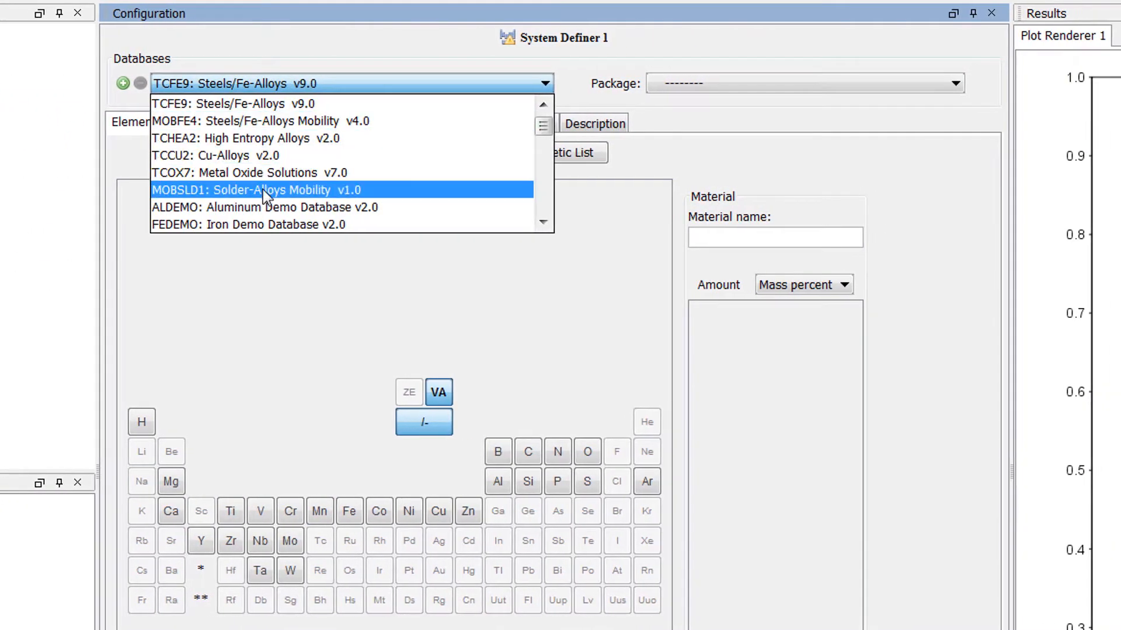
{"action": "left_click", "coordinate": [372, 225]}
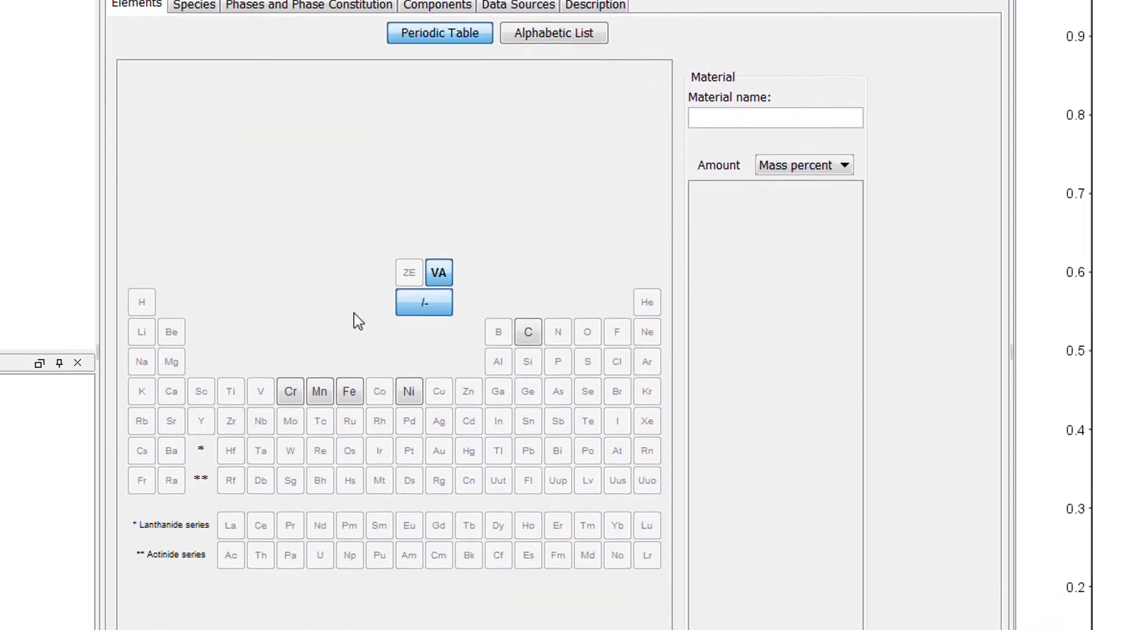
Step: Add the elements Fe, Cr, Mn, Ni and C to the system definition
{"action": "left_click", "coordinate": [351, 395]}
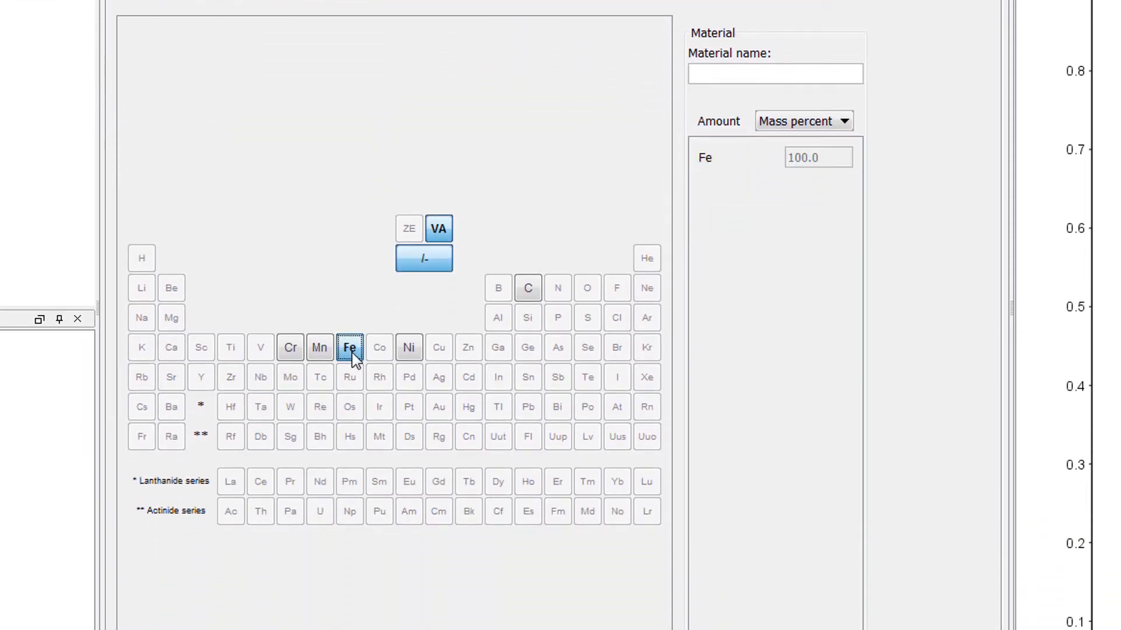
{"action": "left_click", "coordinate": [294, 400]}
{"action": "left_click", "coordinate": [319, 348]}
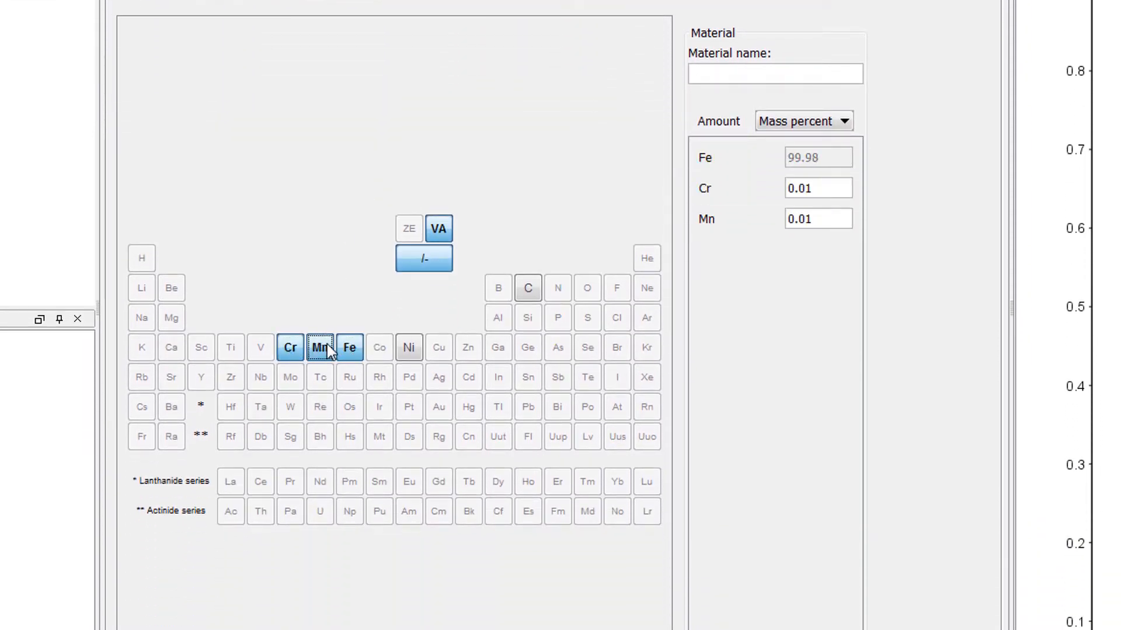
{"action": "left_click", "coordinate": [409, 348]}
{"action": "left_click", "coordinate": [531, 287]}
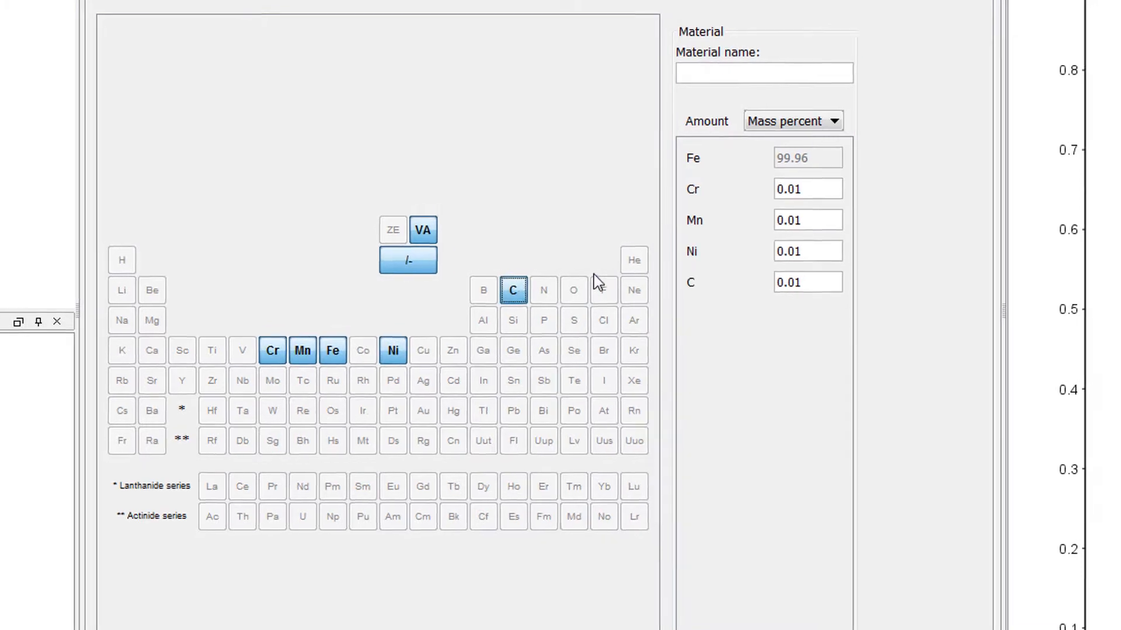
Step: Set the alloy composition to 17 mass percent Cr and 1 mass percent Mn
{"action": "left_click", "coordinate": [791, 188]}
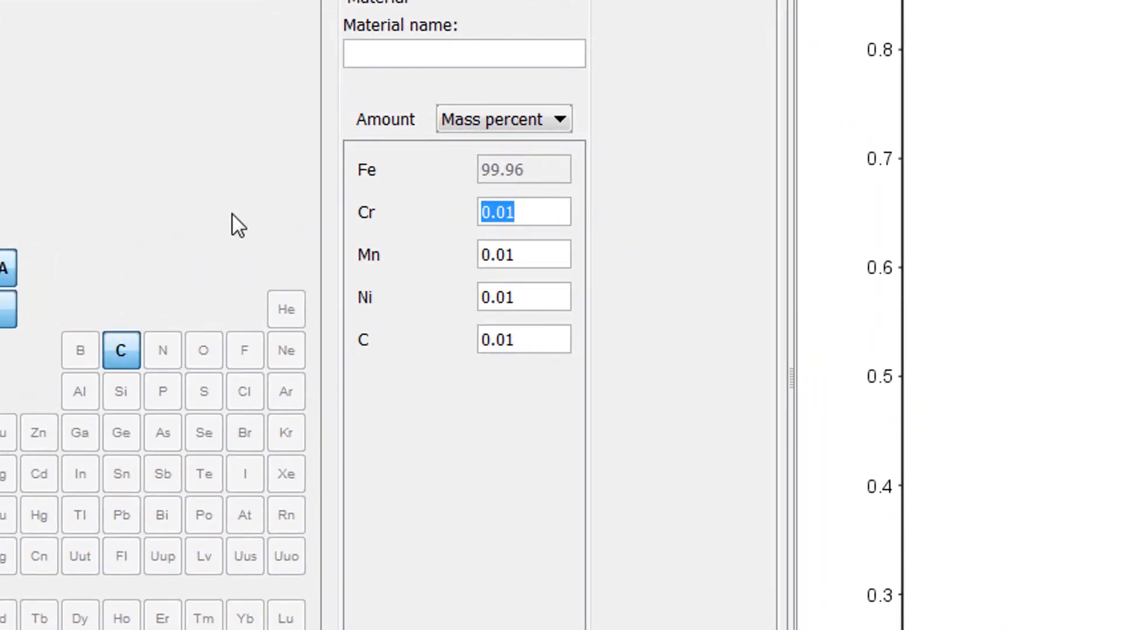
{"action": "type", "text": "17"}
{"action": "key", "text": "Tab"}
{"action": "key", "text": "Delete"}
{"action": "key", "text": "Delete"}
{"action": "key", "text": "Delete"}
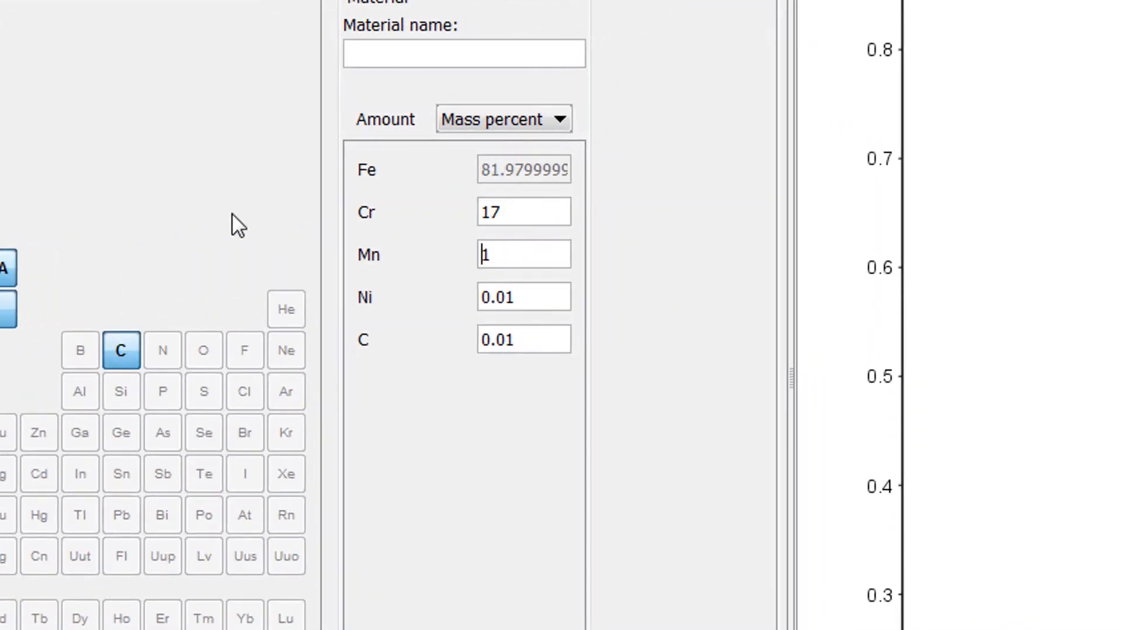
Step: Set the Ni content to 1.4 and the C content to 0.08 mass percent
{"action": "key", "text": "Tab"}
{"action": "key", "text": "Delete"}
{"action": "key", "text": "Delete"}
{"action": "key", "text": "Delete"}
{"action": "key", "text": "Delete"}
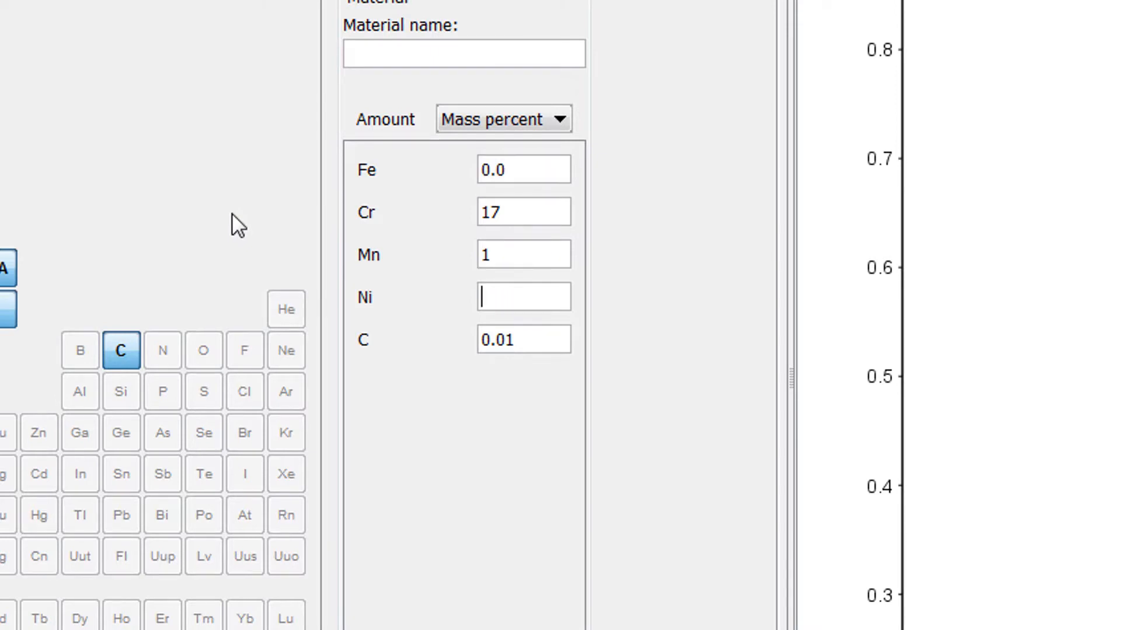
{"action": "type", "text": "1.4"}
{"action": "key", "text": "Tab"}
{"action": "key", "text": "Delete"}
{"action": "key", "text": "Delete"}
{"action": "key", "text": "Delete"}
{"action": "key", "text": "Delete"}
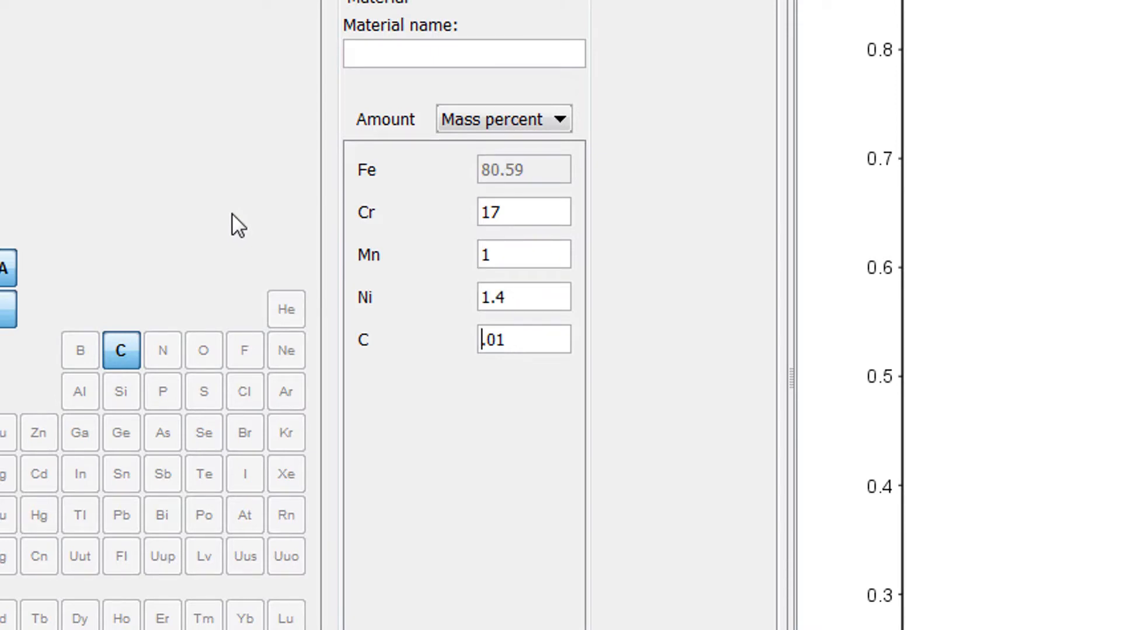
{"action": "type", "text": "0.08"}
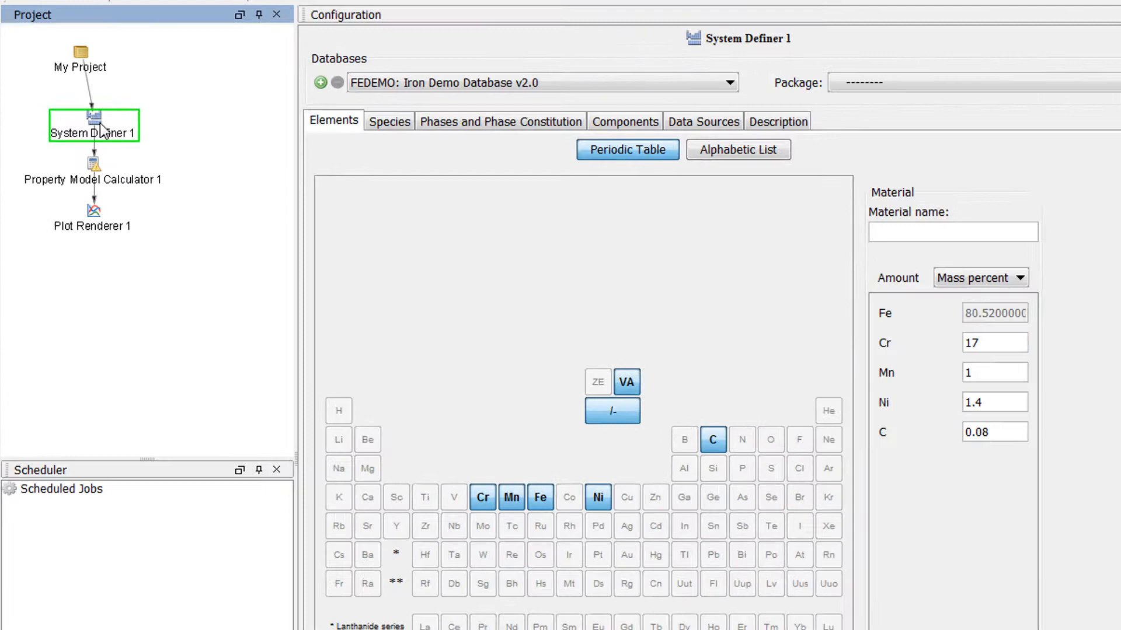
Step: Add an Equilibrium Calculator as a new successor of the System Definer
{"action": "right_click", "coordinate": [69, 86]}
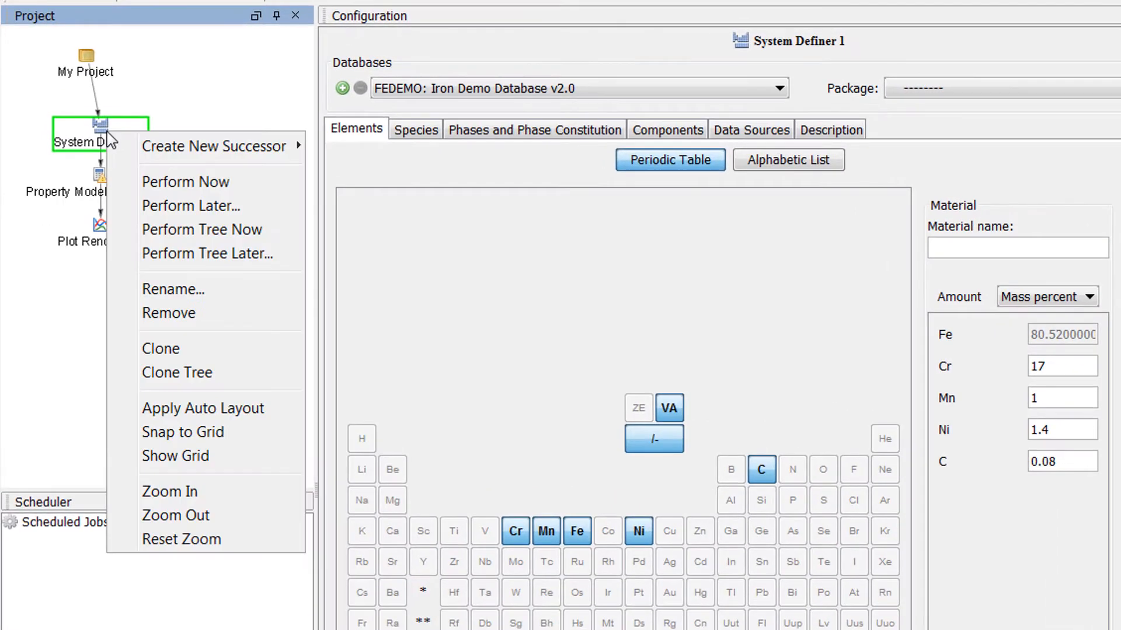
{"action": "mouse_move", "coordinate": [125, 146]}
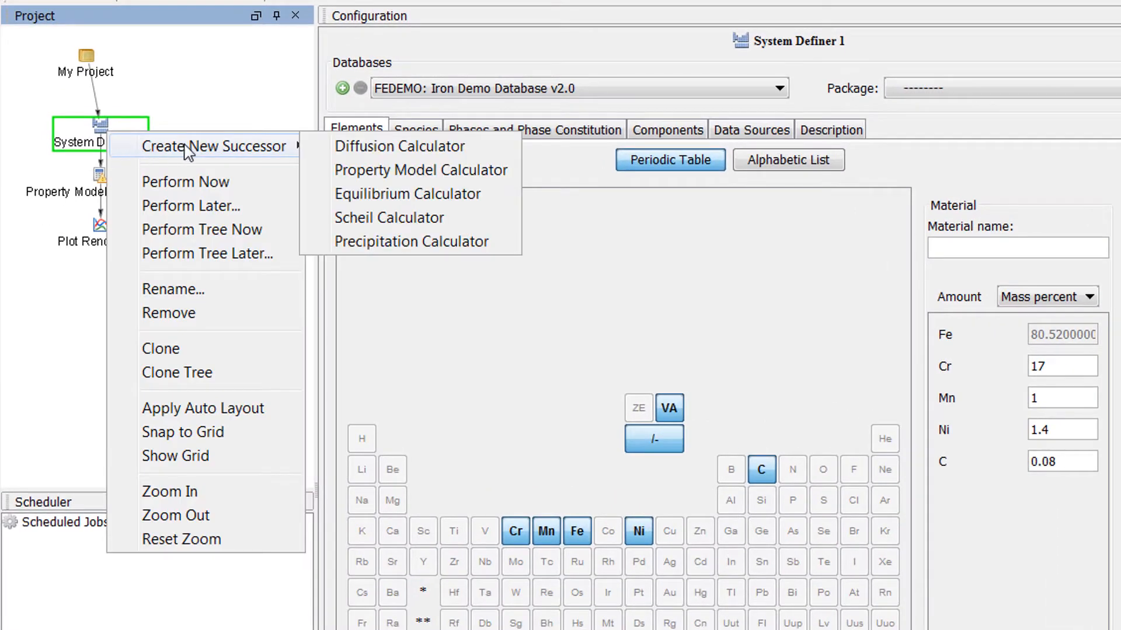
{"action": "left_click", "coordinate": [497, 197]}
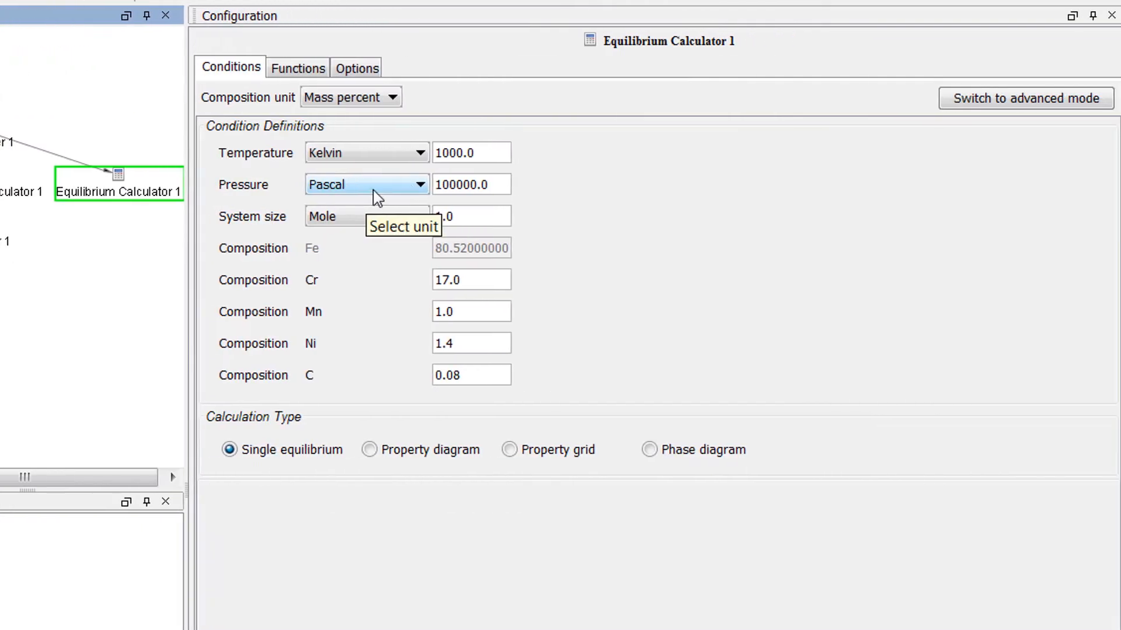
Step: Set the equilibrium calculation's temperature to 650 Celsius
{"action": "left_click_drag", "start_coordinate": [377, 153], "coordinate": [334, 153]}
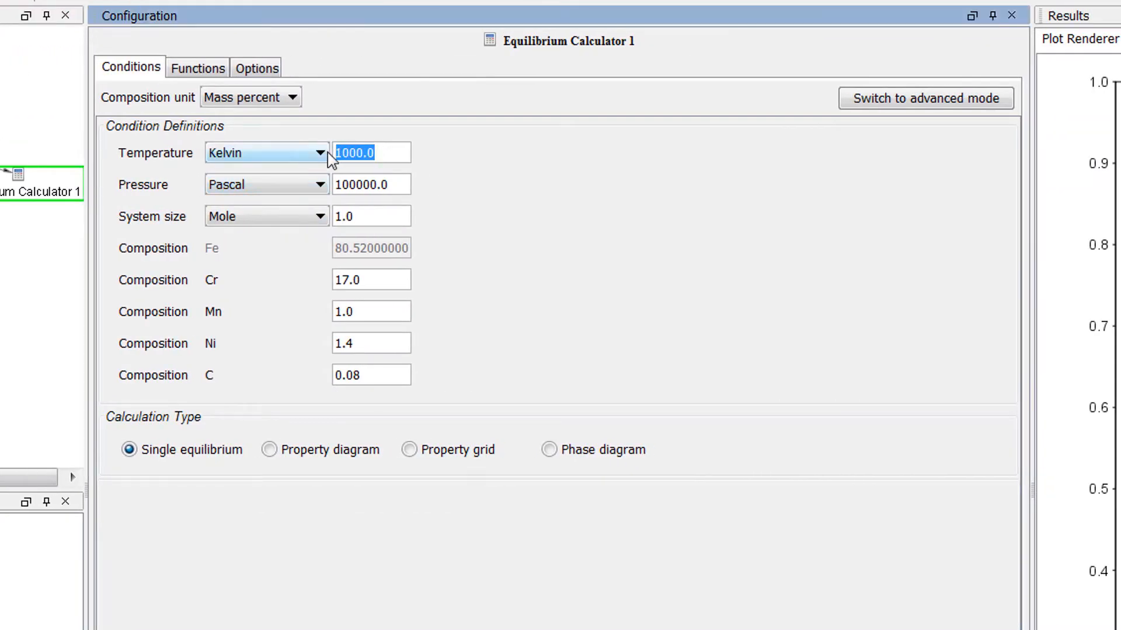
{"action": "type", "text": "650"}
{"action": "left_click", "coordinate": [324, 152]}
{"action": "left_click", "coordinate": [321, 188]}
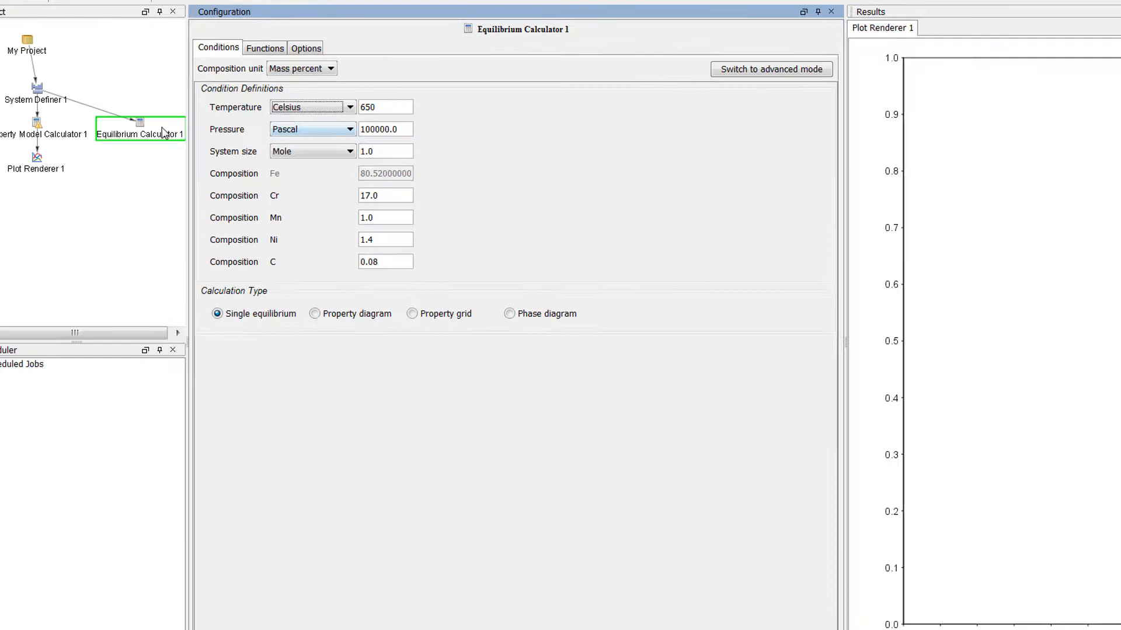
Step: Add a Table Renderer as successor of the Equilibrium Calculator and perform the table calculation
{"action": "right_click", "coordinate": [144, 130]}
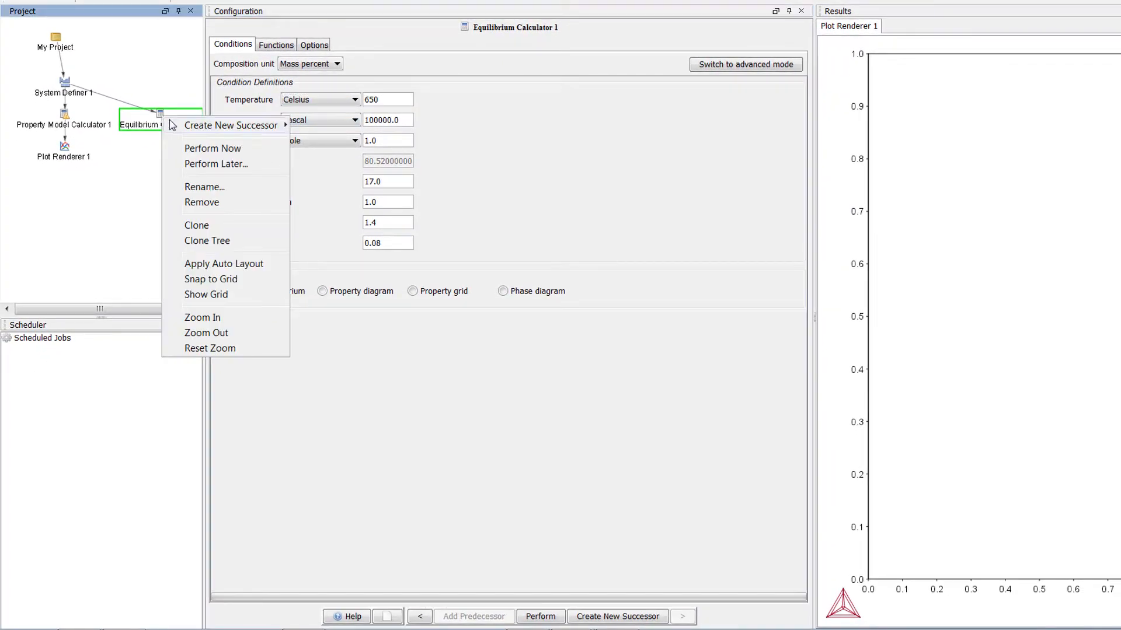
{"action": "mouse_move", "coordinate": [175, 127]}
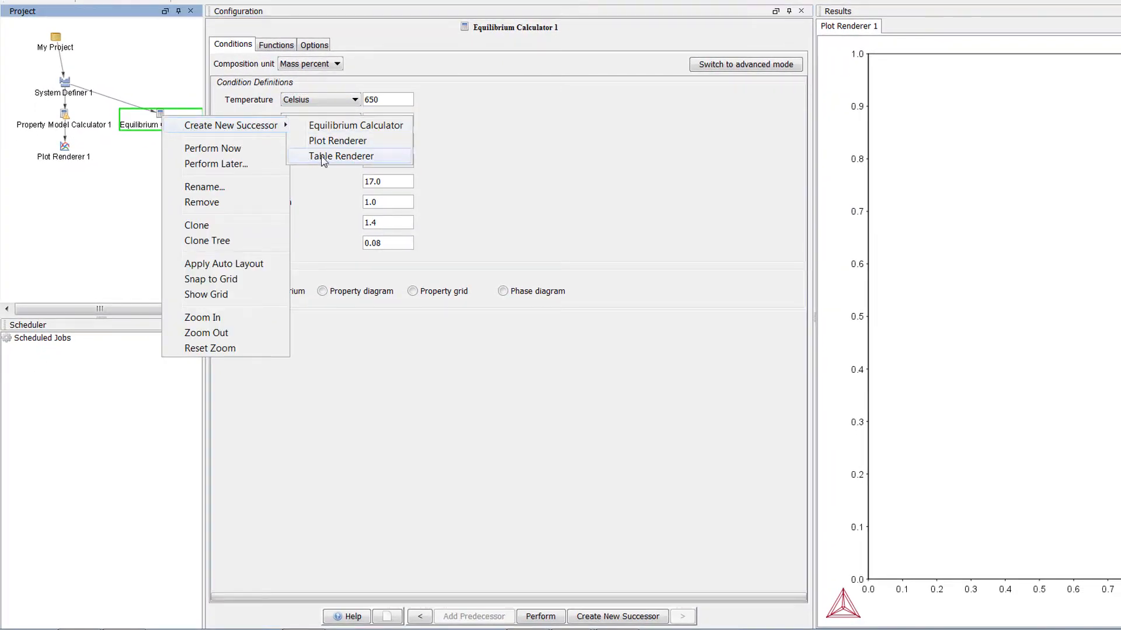
{"action": "left_click", "coordinate": [391, 157]}
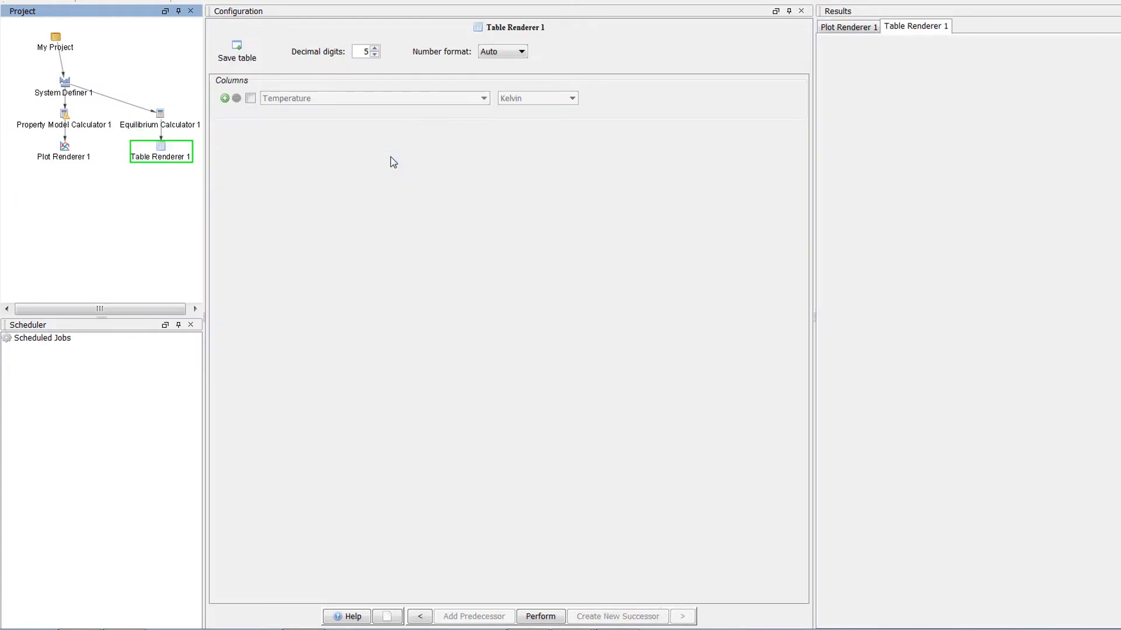
{"action": "right_click", "coordinate": [159, 146]}
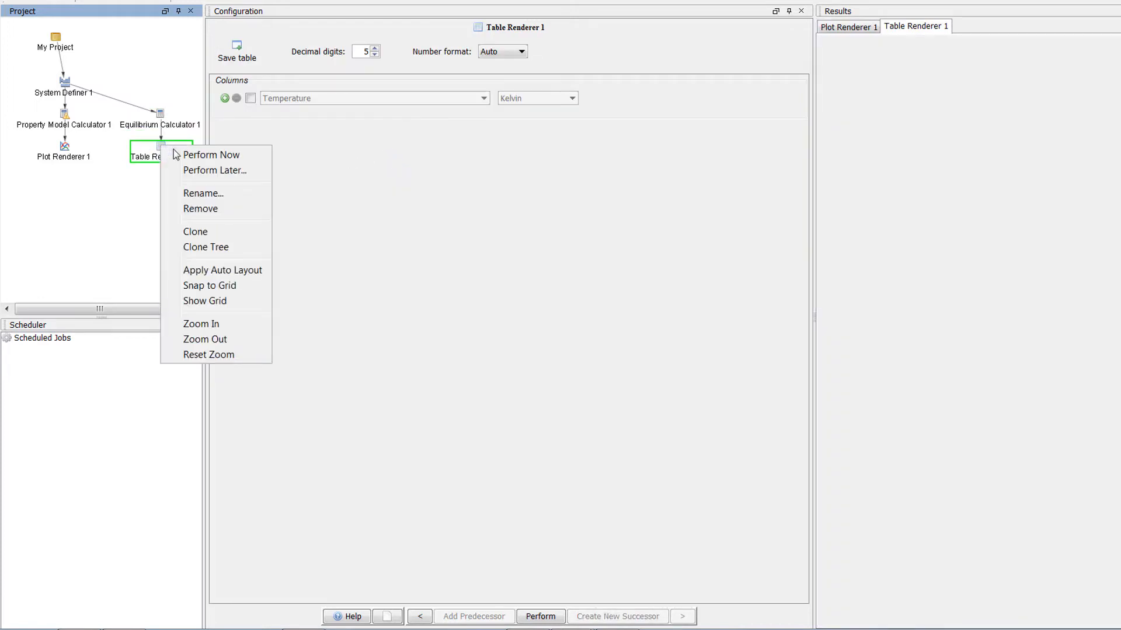
{"action": "left_click", "coordinate": [262, 159]}
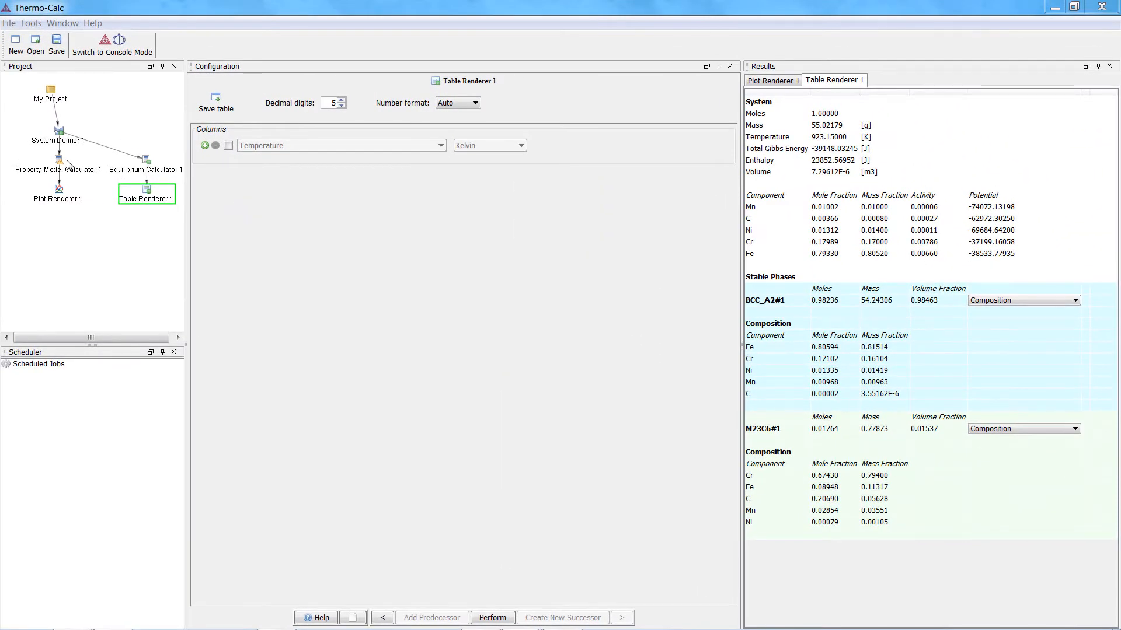
Step: Enable the Driving force and Interfacial energy models in the Property Model Calculator
{"action": "left_click", "coordinate": [61, 166]}
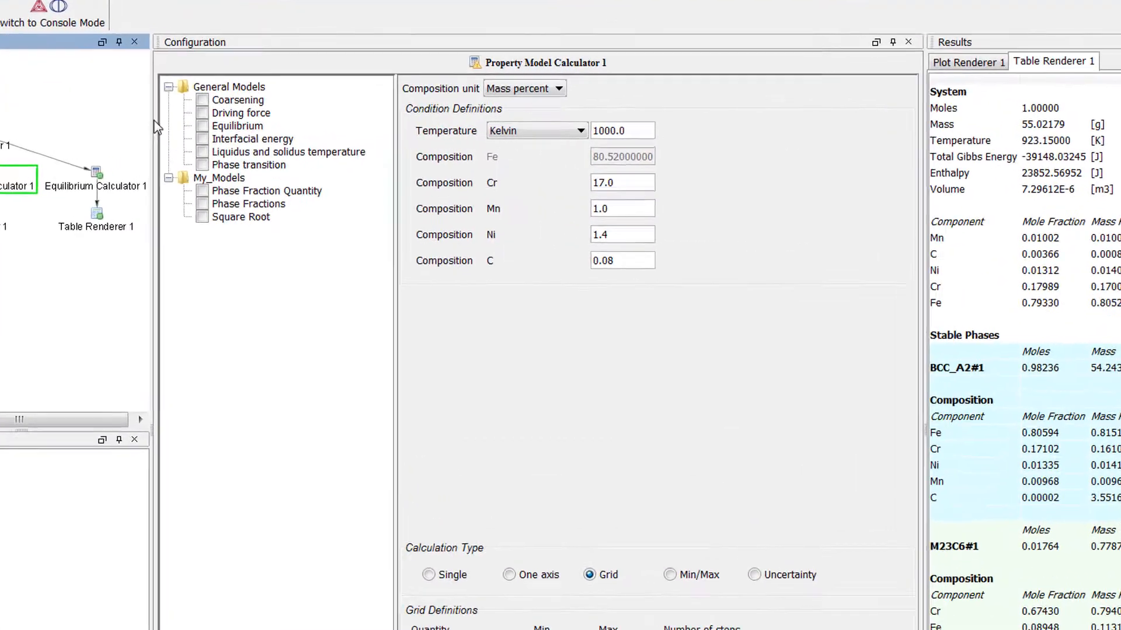
{"action": "left_click", "coordinate": [223, 117]}
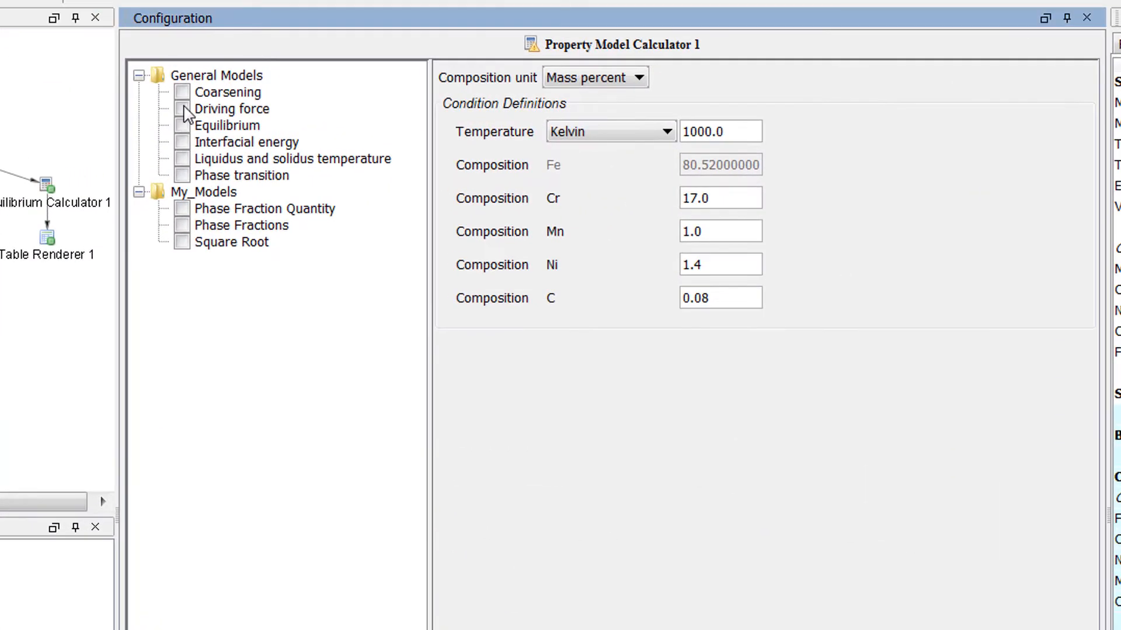
{"action": "left_click", "coordinate": [182, 142]}
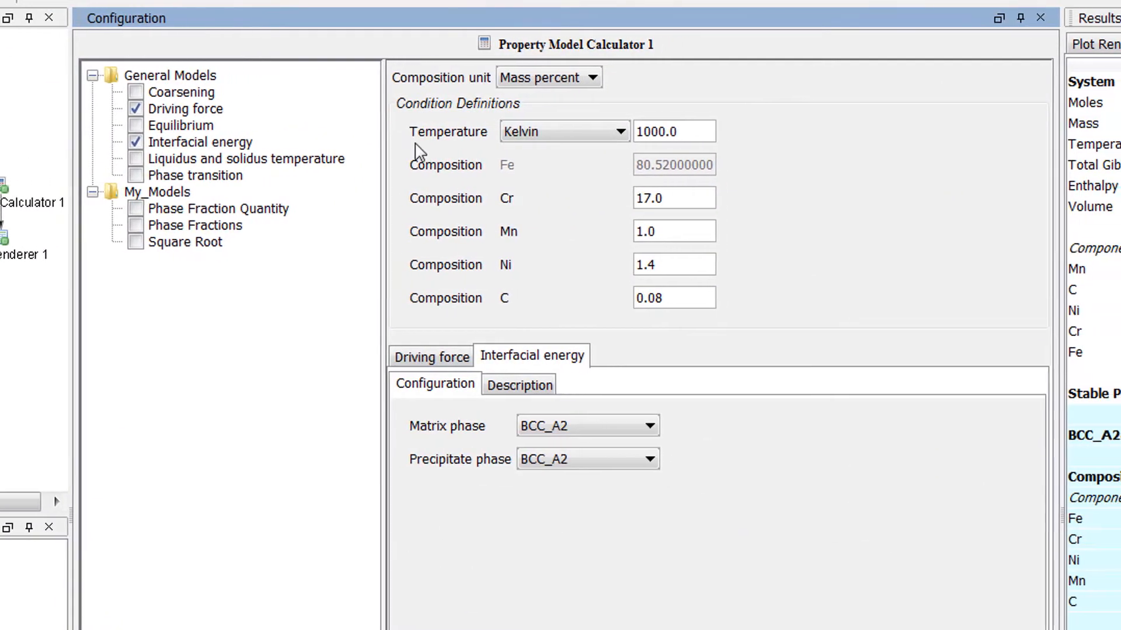
Step: Set the property model calculation's temperature to 650 Celsius
{"action": "double_click", "coordinate": [697, 132]}
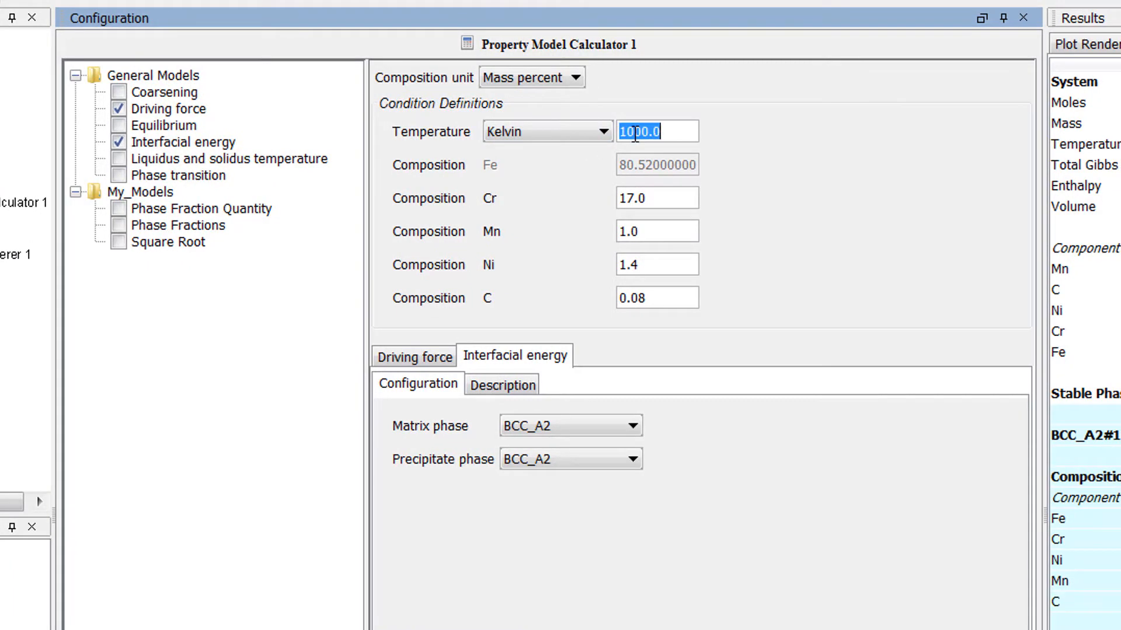
{"action": "type", "text": "650"}
{"action": "left_click", "coordinate": [594, 138]}
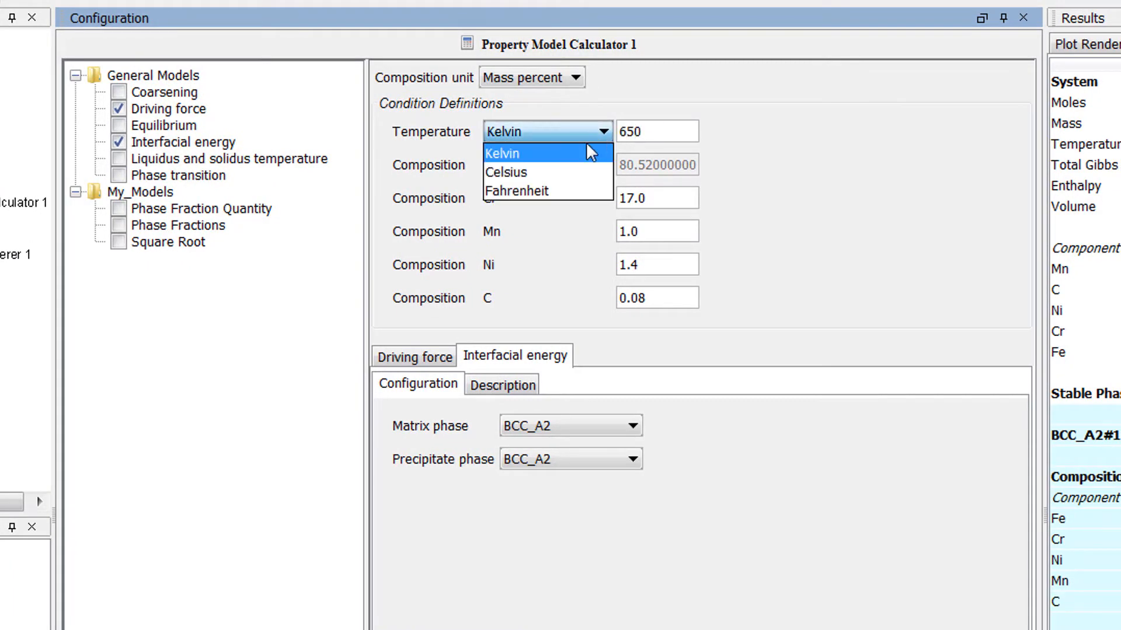
{"action": "left_click", "coordinate": [573, 175]}
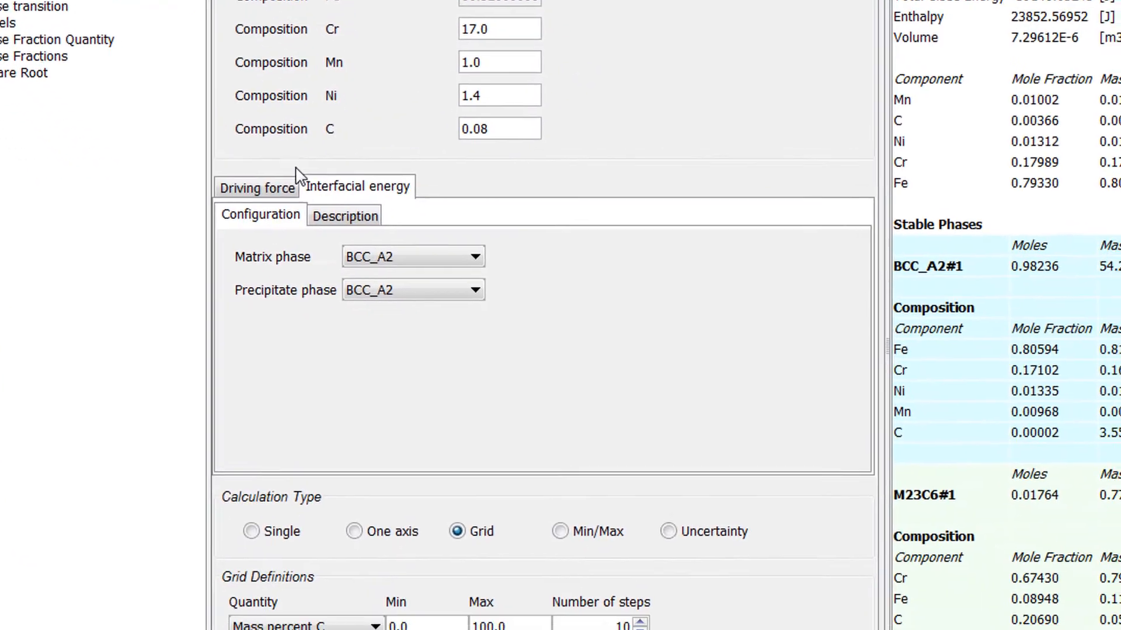
Step: Configure the Driving force model with BCC_A2 as matrix phase and M23C6 as precipitate phase
{"action": "left_click", "coordinate": [267, 174]}
{"action": "left_click", "coordinate": [352, 240]}
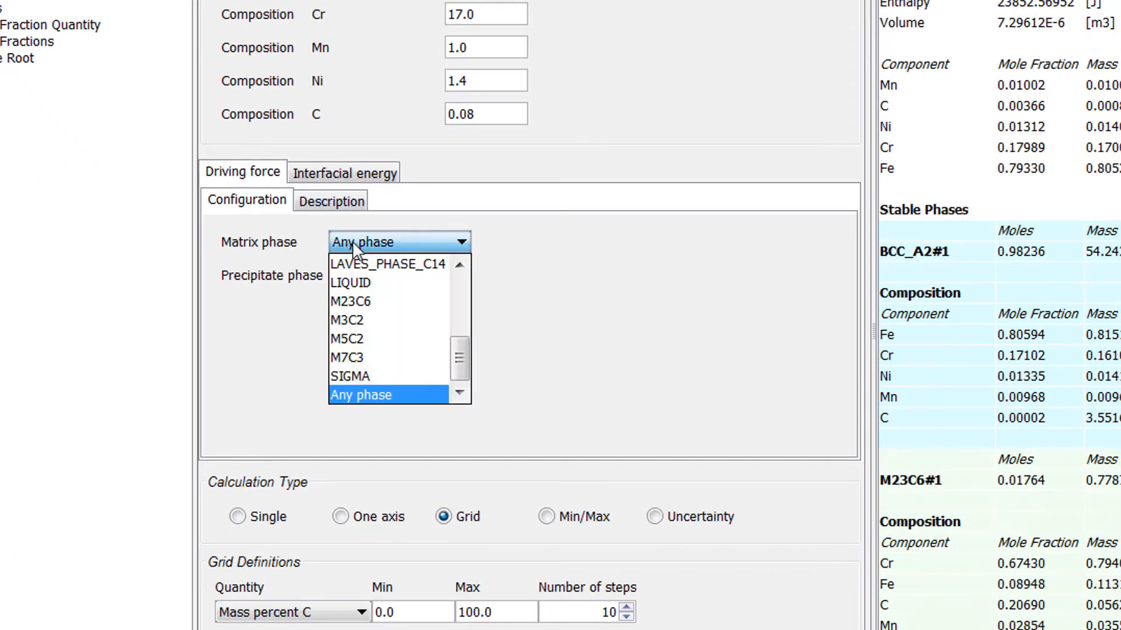
{"action": "key", "text": "Home"}
{"action": "left_click", "coordinate": [359, 263]}
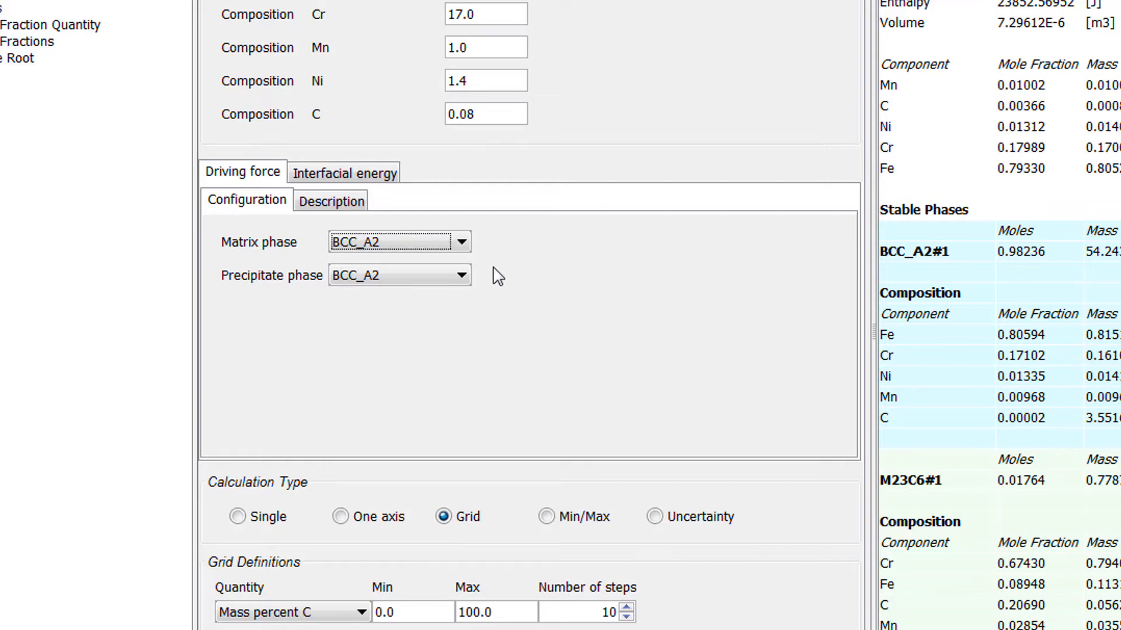
{"action": "left_click", "coordinate": [460, 275]}
{"action": "key", "text": "m"}
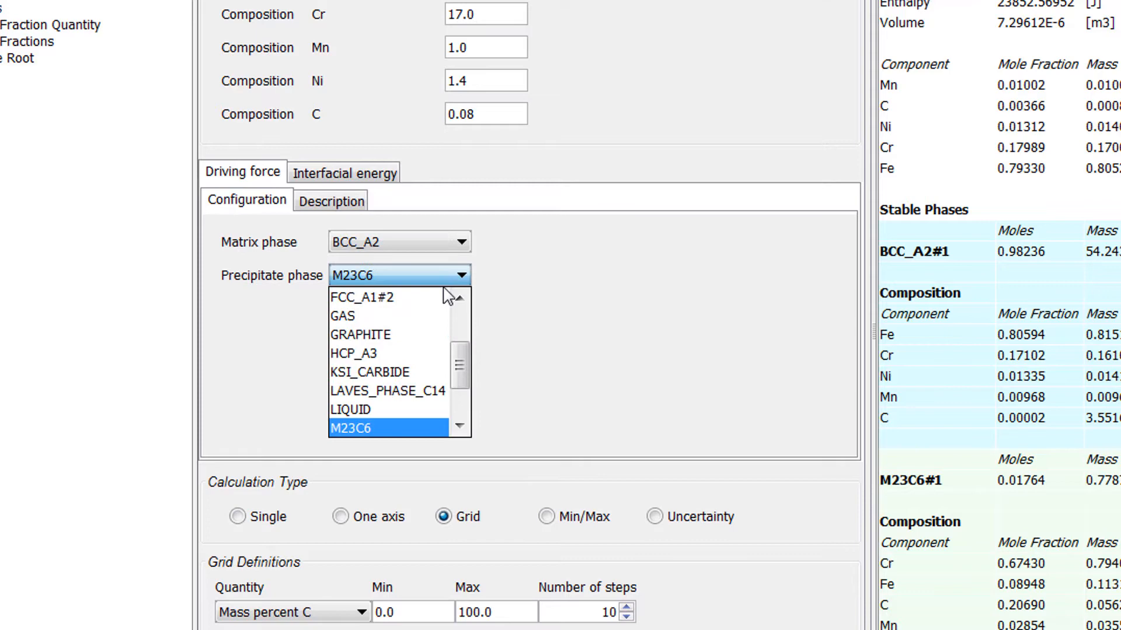
{"action": "left_click", "coordinate": [403, 425]}
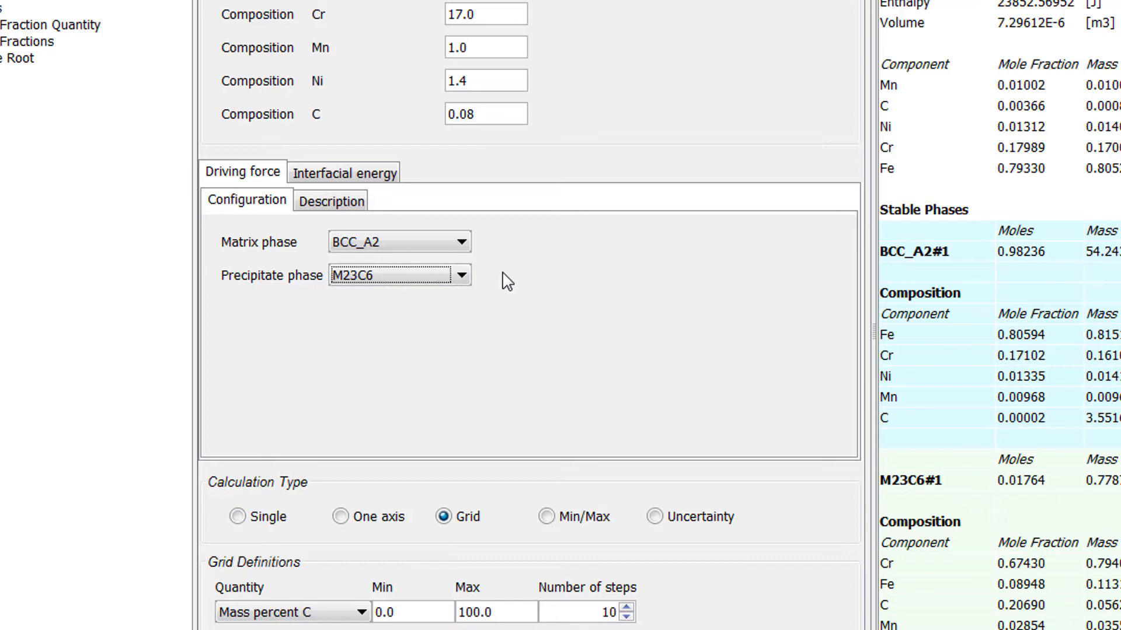
Step: Configure the Interfacial energy model with BCC_A2 as matrix phase and M23C6 as precipitate phase
{"action": "left_click", "coordinate": [393, 176]}
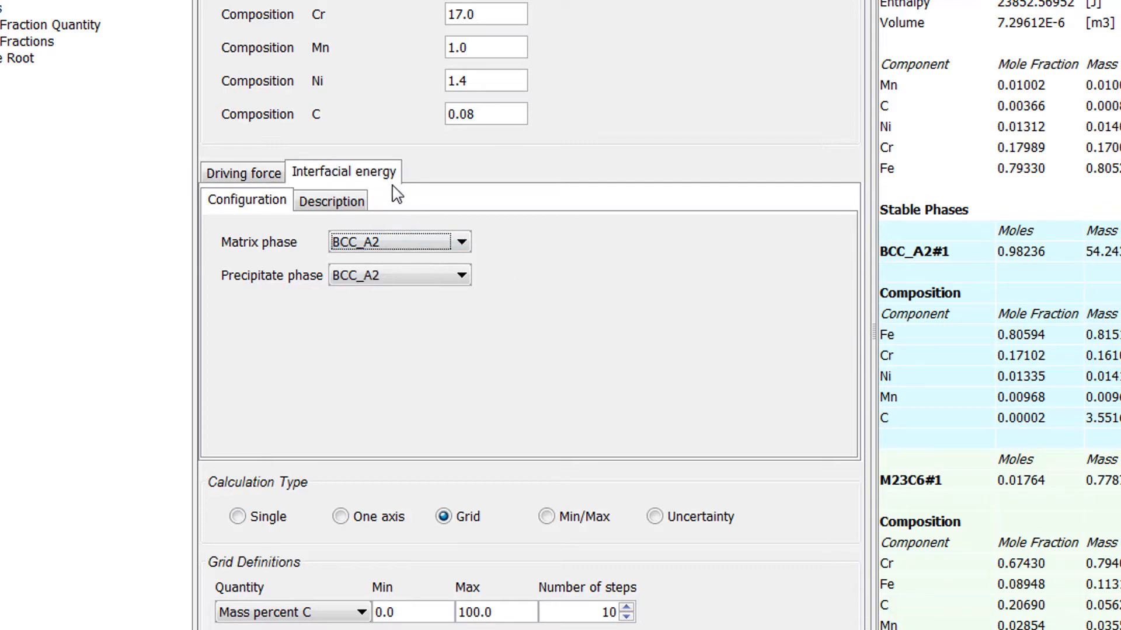
{"action": "left_click", "coordinate": [450, 243]}
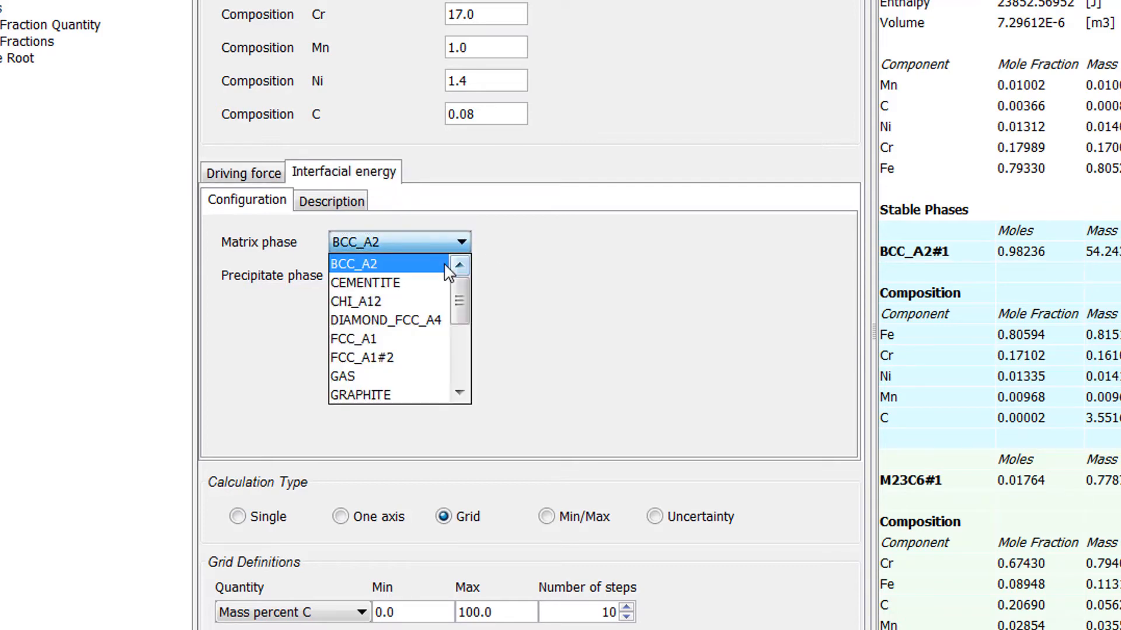
{"action": "left_click", "coordinate": [444, 263]}
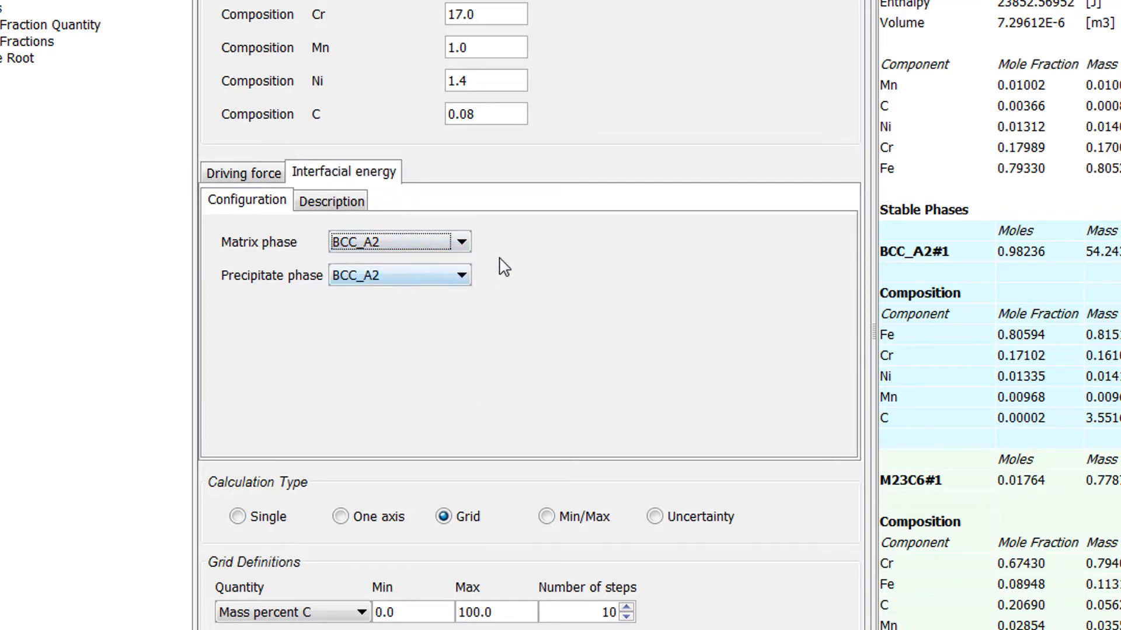
{"action": "left_click", "coordinate": [461, 275]}
{"action": "key", "text": "m"}
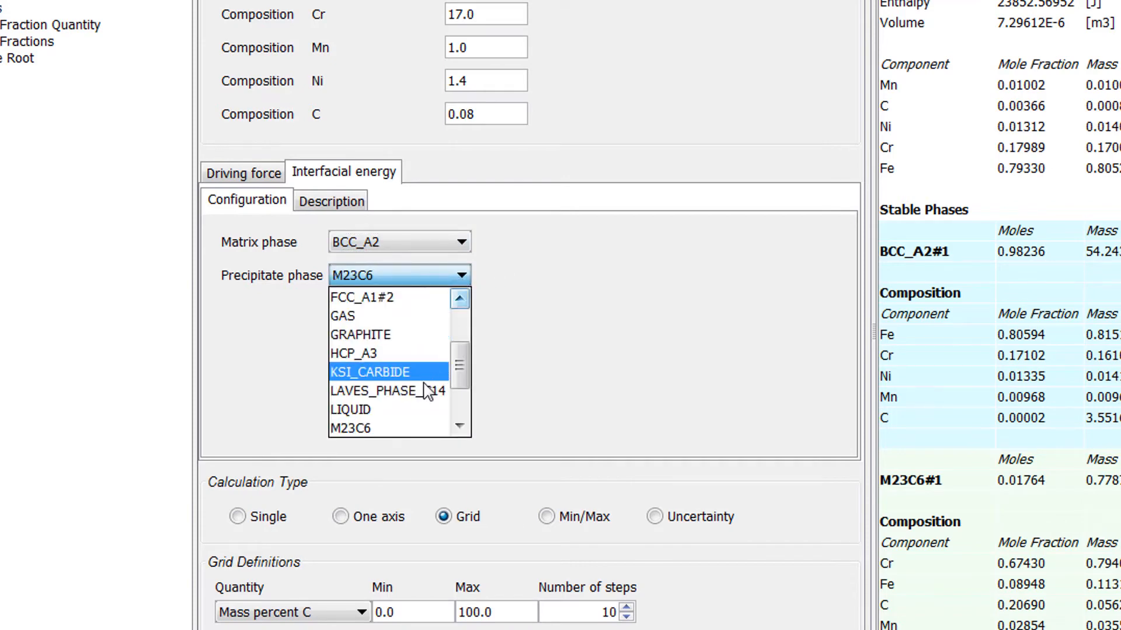
{"action": "left_click", "coordinate": [426, 428]}
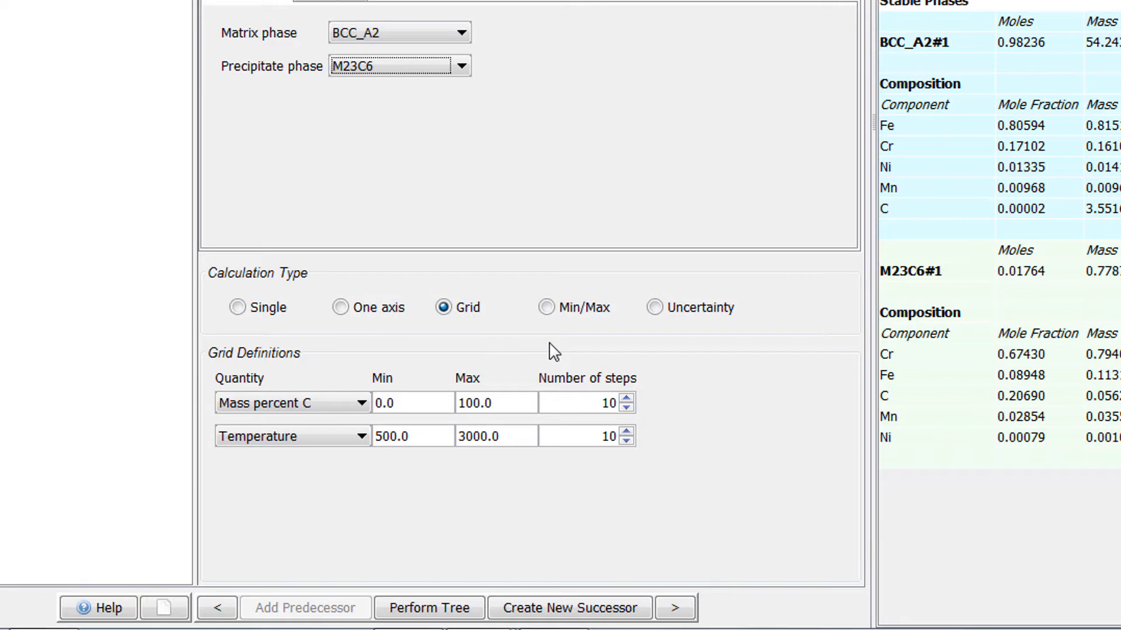
Step: Choose the Grid calculation type and define its first quantity as Mass percent Cr, ranging from 16 to 19
{"action": "left_click", "coordinate": [443, 307]}
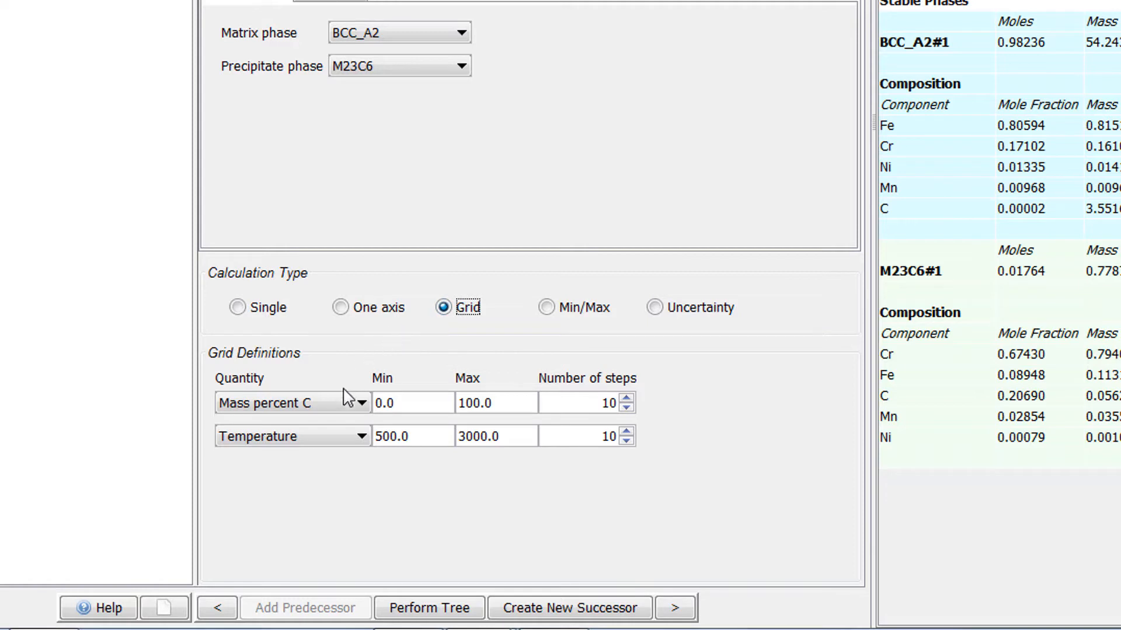
{"action": "left_click", "coordinate": [348, 404]}
{"action": "left_click", "coordinate": [334, 442]}
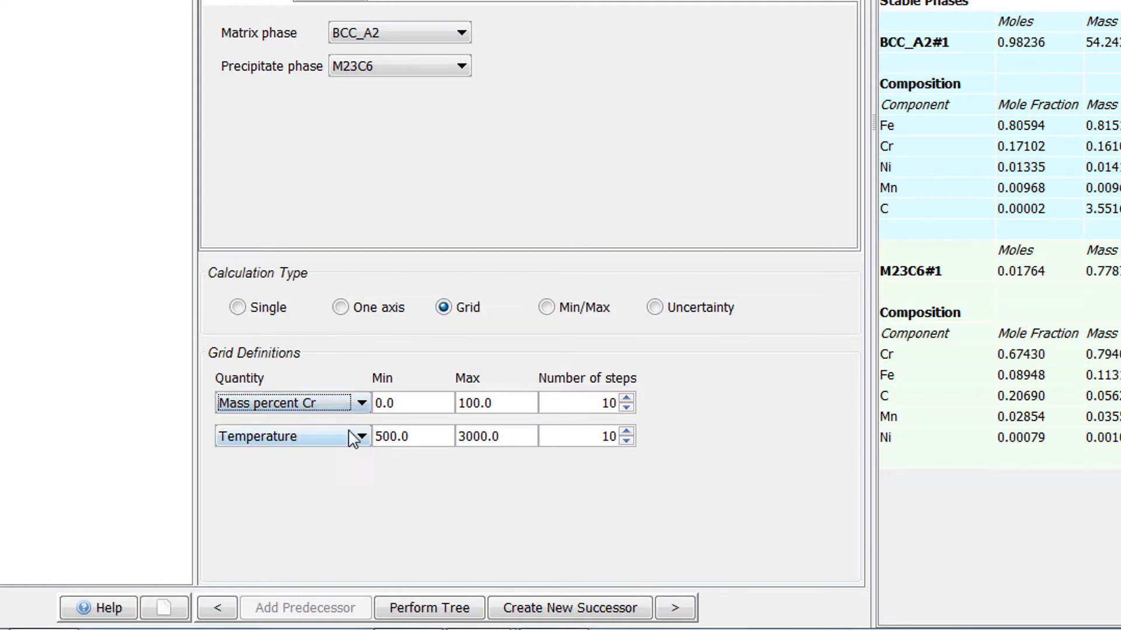
{"action": "key", "text": "Tab"}
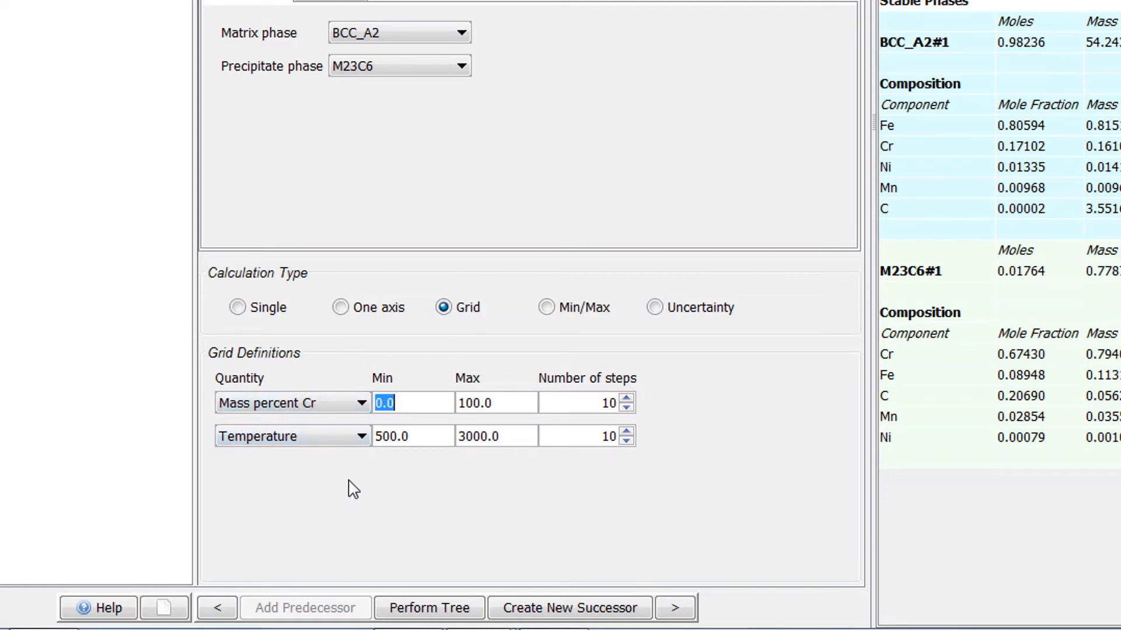
{"action": "type", "text": "16"}
{"action": "key", "text": "Tab"}
{"action": "key", "text": "Delete"}
{"action": "key", "text": "Delete"}
{"action": "key", "text": "Delete"}
{"action": "key", "text": "Delete"}
{"action": "key", "text": "Delete"}
{"action": "type", "text": "19"}
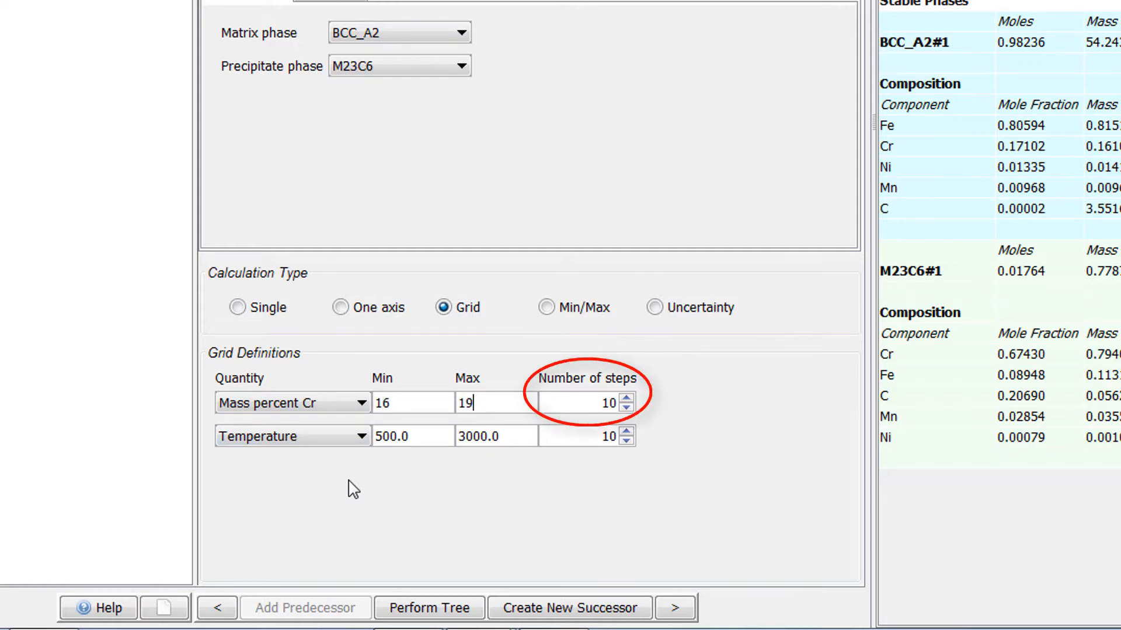
Step: Define the second grid quantity as Mass percent Mn, ranging from 0.8 to 1.2
{"action": "left_click", "coordinate": [353, 441]}
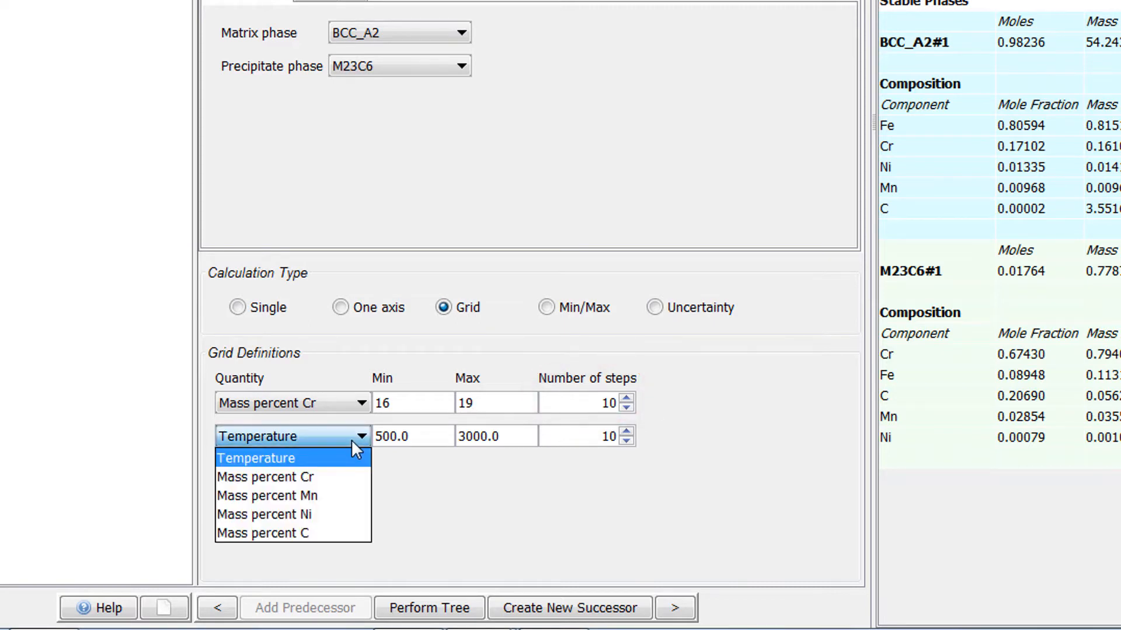
{"action": "left_click", "coordinate": [338, 496]}
{"action": "left_click", "coordinate": [395, 440]}
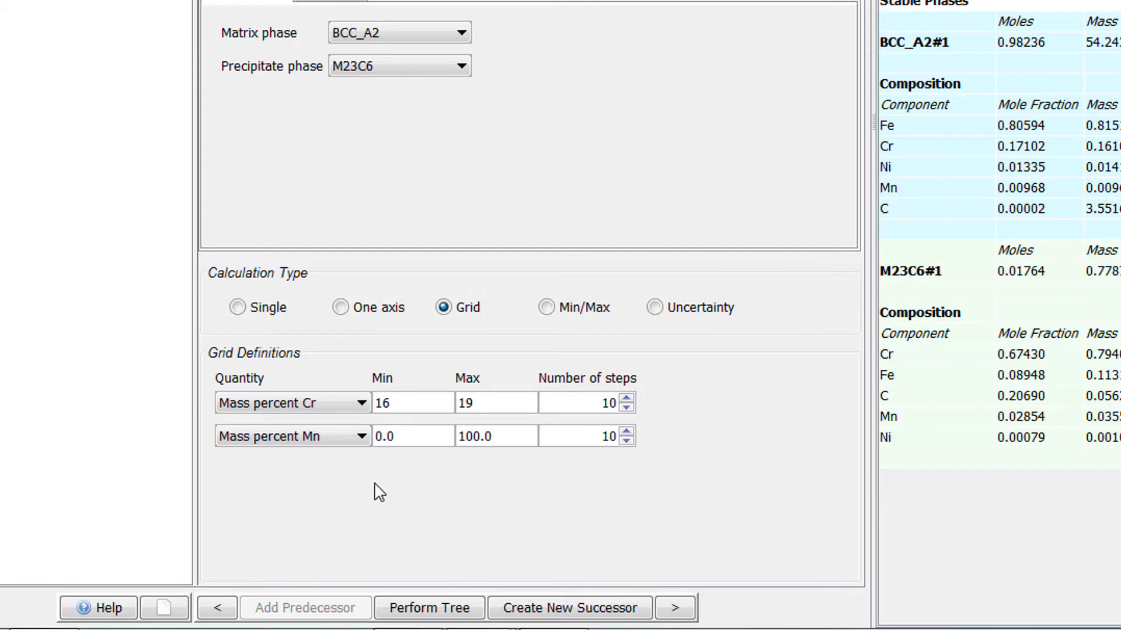
{"action": "key", "text": "BackSpace"}
{"action": "type", "text": "8"}
{"action": "key", "text": "Delete"}
{"action": "key", "text": "Delete"}
{"action": "key", "text": "Delete"}
{"action": "key", "text": "Delete"}
{"action": "key", "text": "Delete"}
{"action": "type", "text": "1.2"}
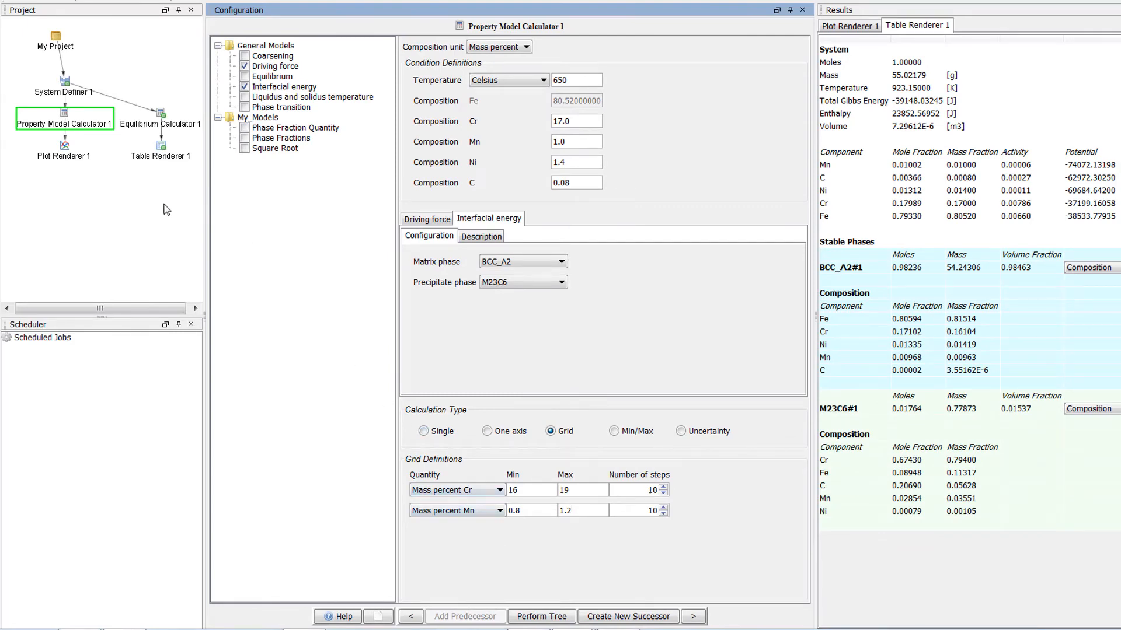
Step: Add a second set of axes to Plot Renderer 1 with Interfacial energy as its Z-axis variable
{"action": "left_click", "coordinate": [73, 157]}
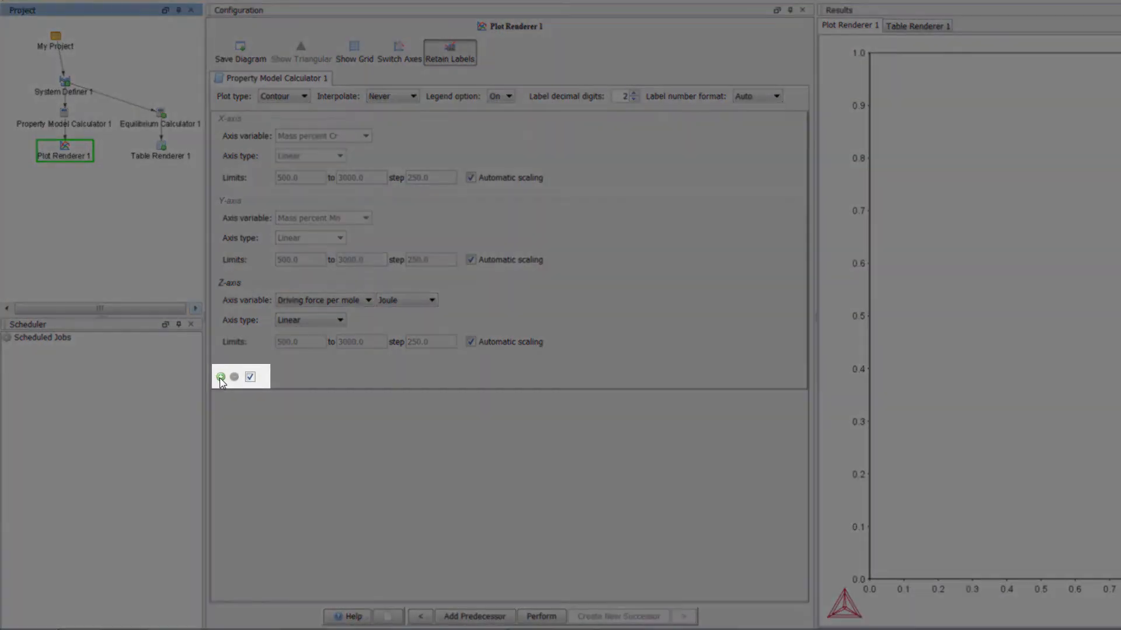
{"action": "left_click", "coordinate": [221, 377]}
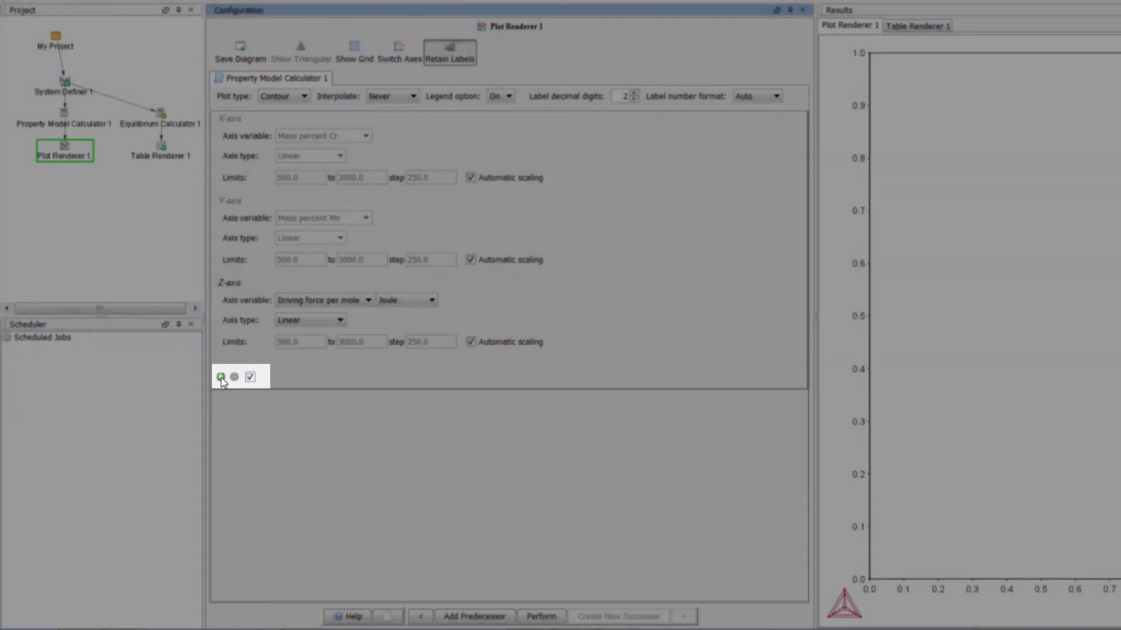
{"action": "scroll", "coordinate": [575, 430], "scroll_direction": "down", "scroll_amount": 3}
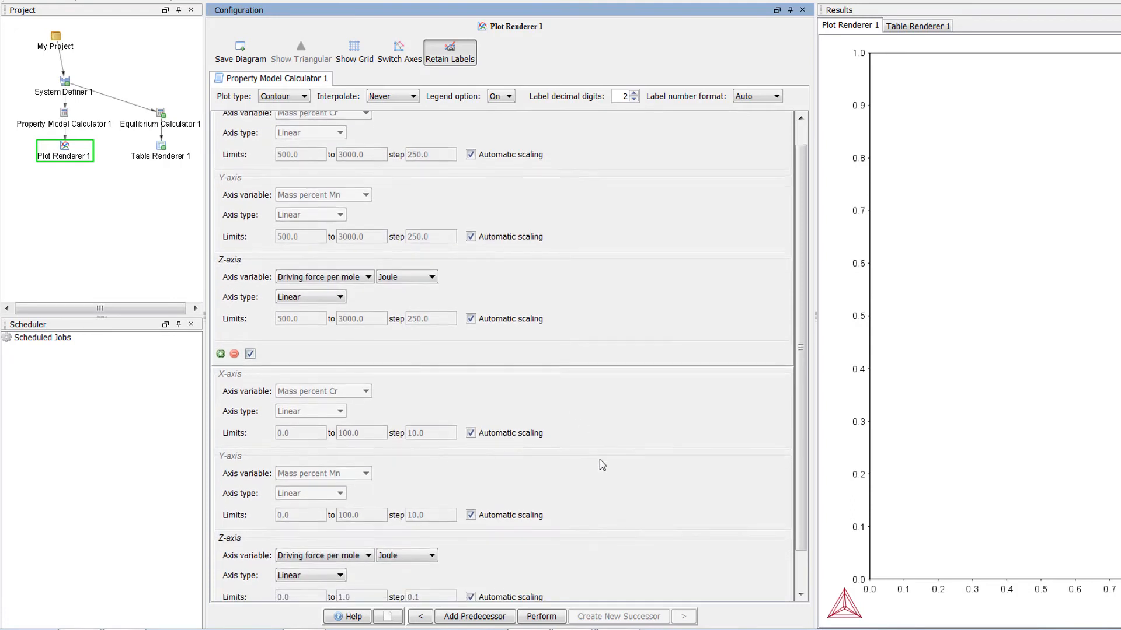
{"action": "left_click", "coordinate": [357, 521]}
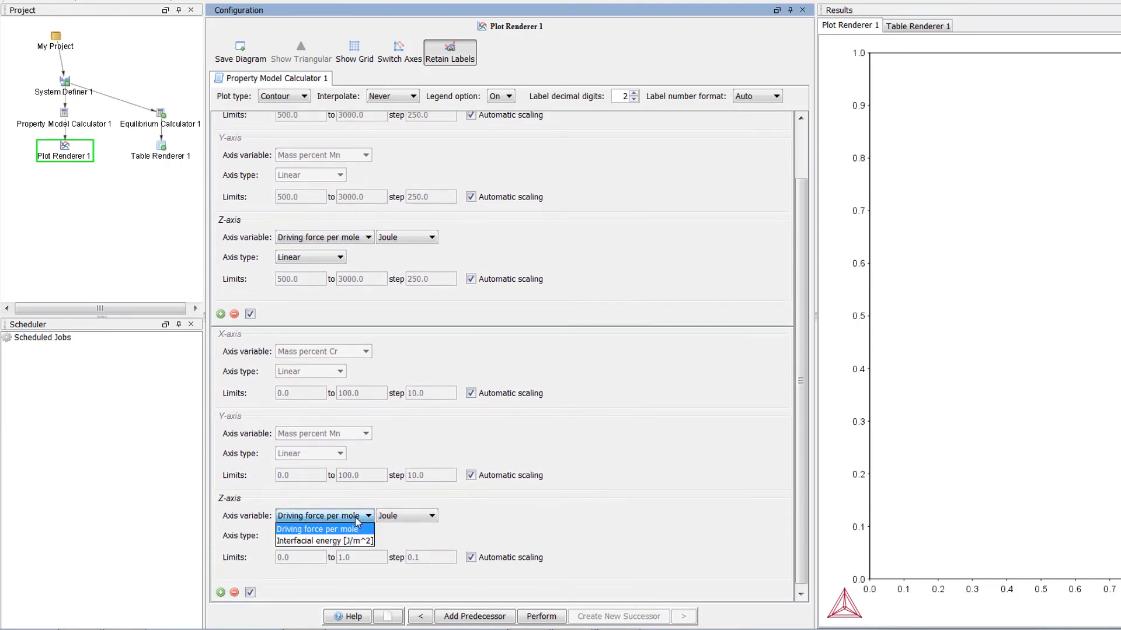
{"action": "left_click", "coordinate": [356, 538]}
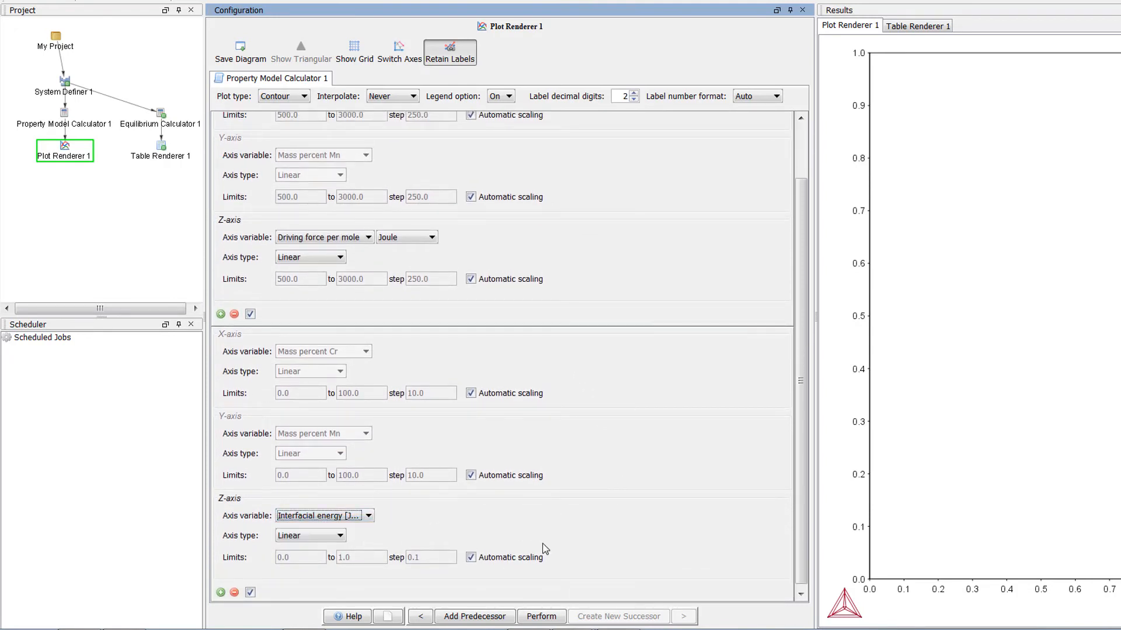
Step: Perform the contour plot calculation and enlarge the legend in the resulting diagram
{"action": "left_click", "coordinate": [542, 617]}
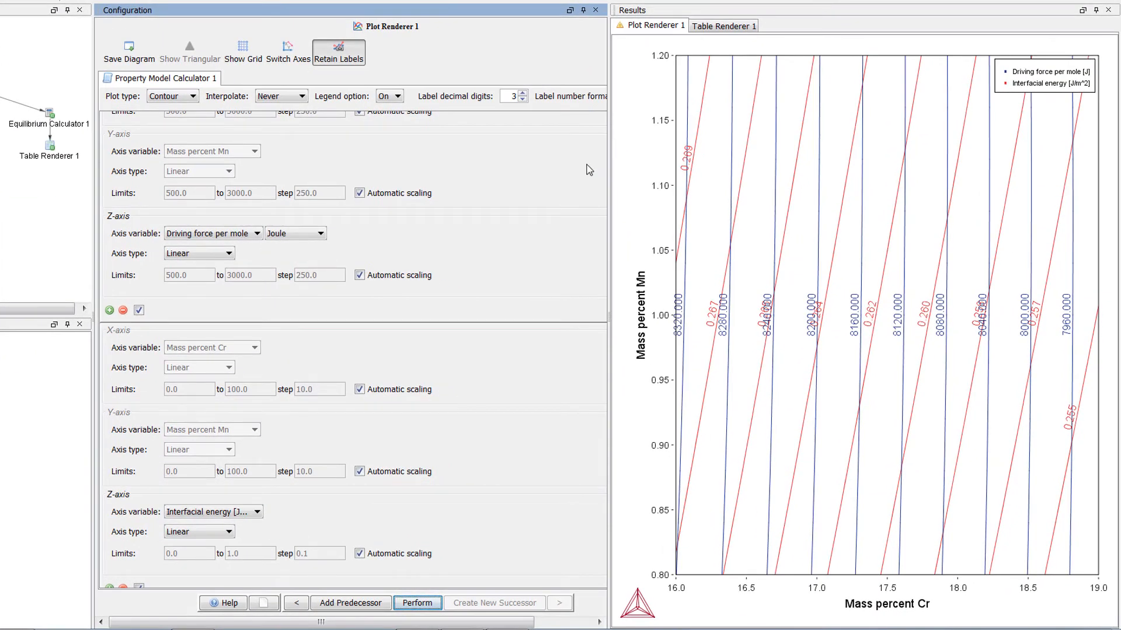
{"action": "left_click", "coordinate": [976, 97]}
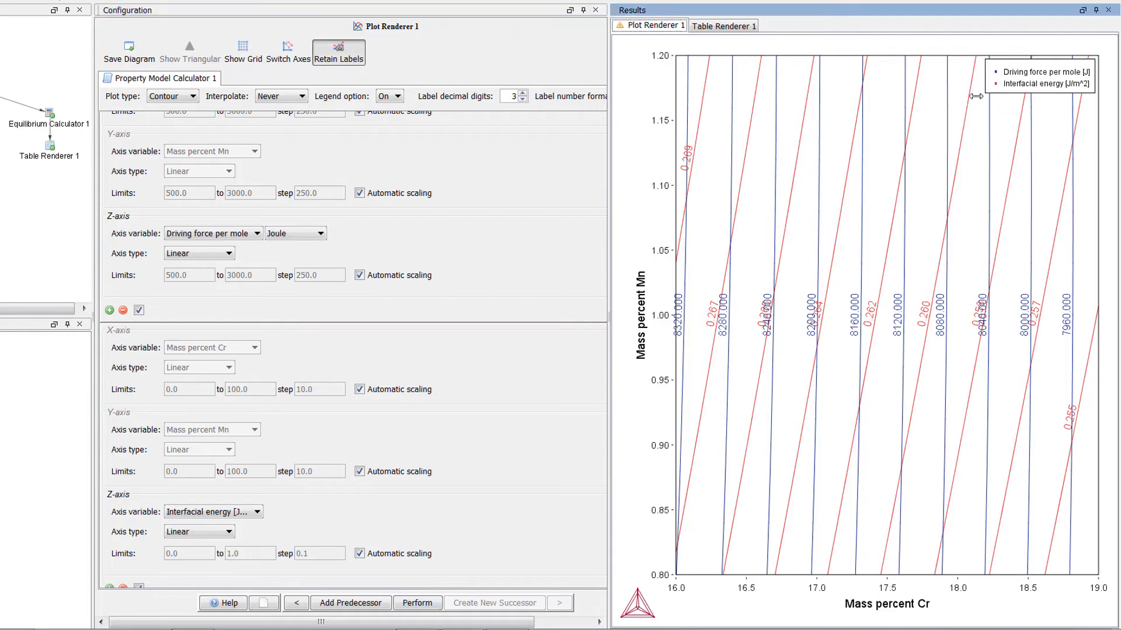
{"action": "left_click_drag", "start_coordinate": [976, 96], "coordinate": [929, 96]}
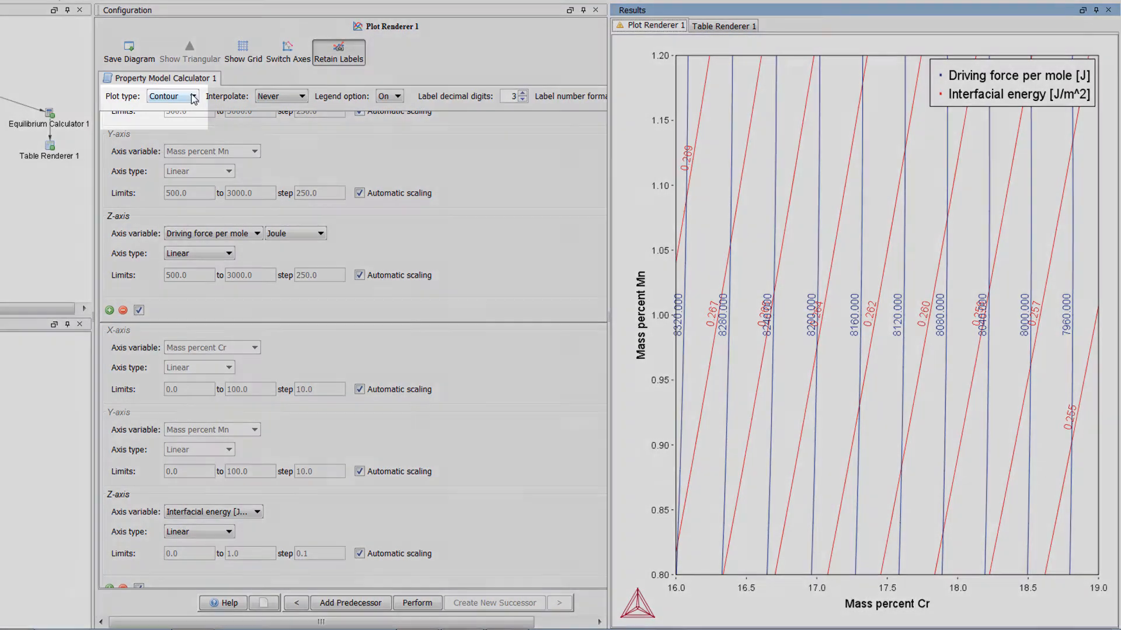
Step: Change the plot type to Heat map, exclude the driving force axes, and plot the interfacial energy alone
{"action": "left_click", "coordinate": [194, 97]}
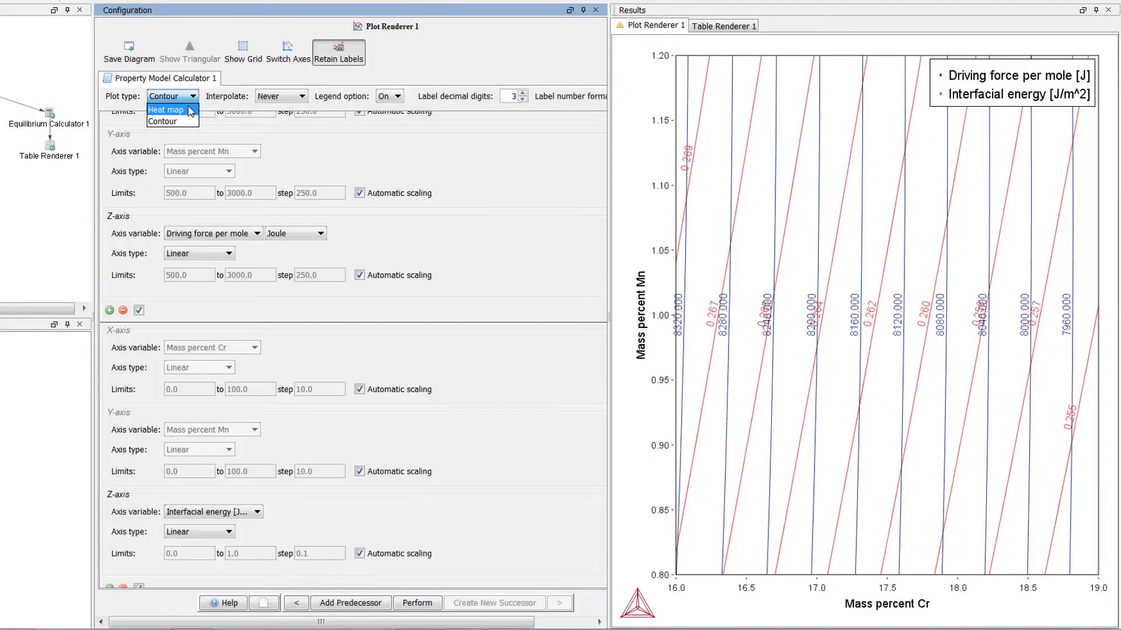
{"action": "left_click", "coordinate": [167, 110]}
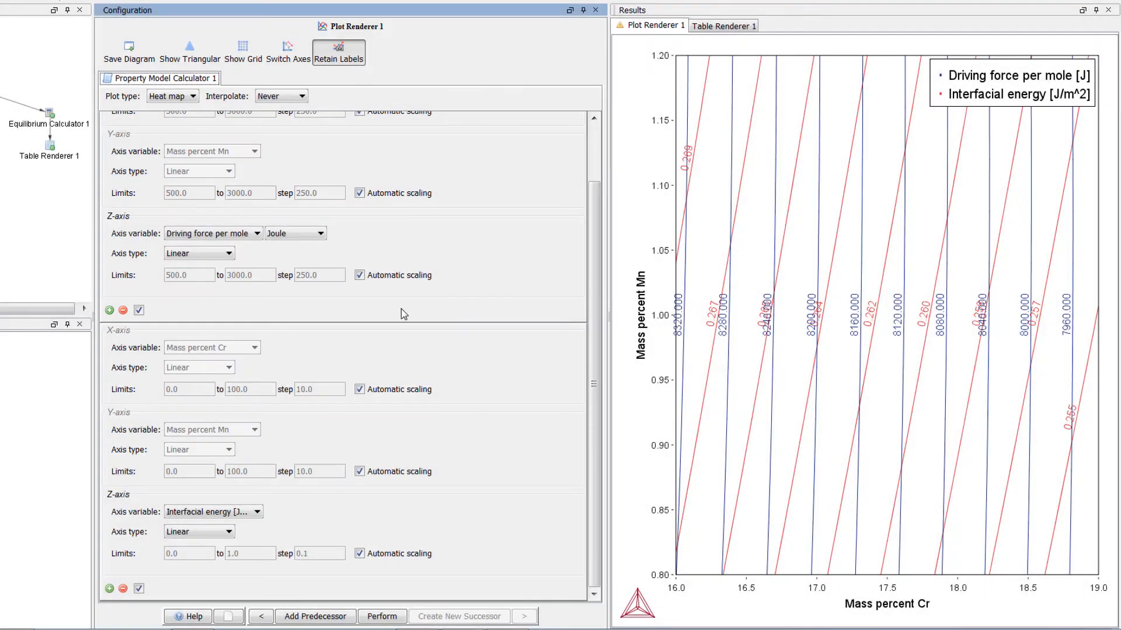
{"action": "left_click", "coordinate": [139, 310]}
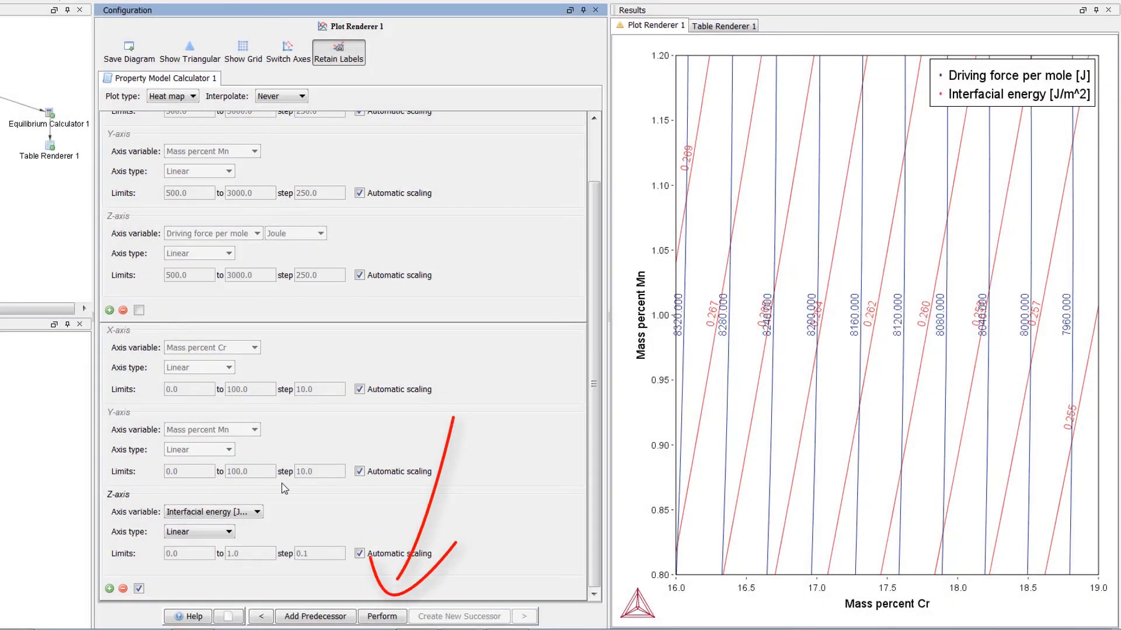
{"action": "left_click", "coordinate": [371, 618]}
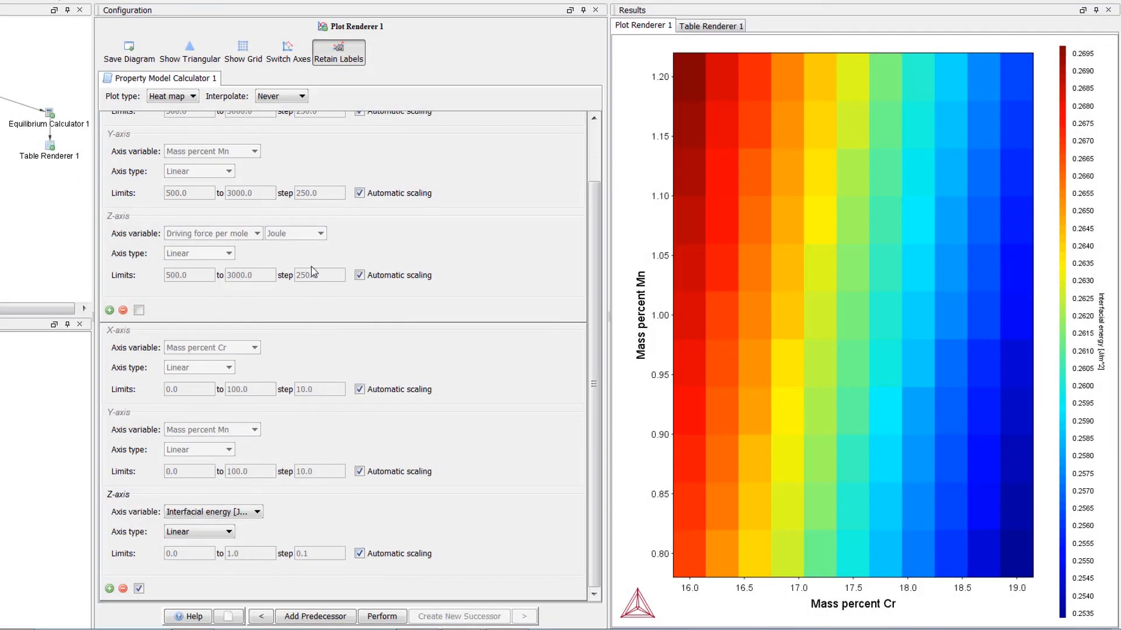
Step: Set the heat map's interpolation to 100 x 100 and regenerate the plot
{"action": "left_click", "coordinate": [290, 101]}
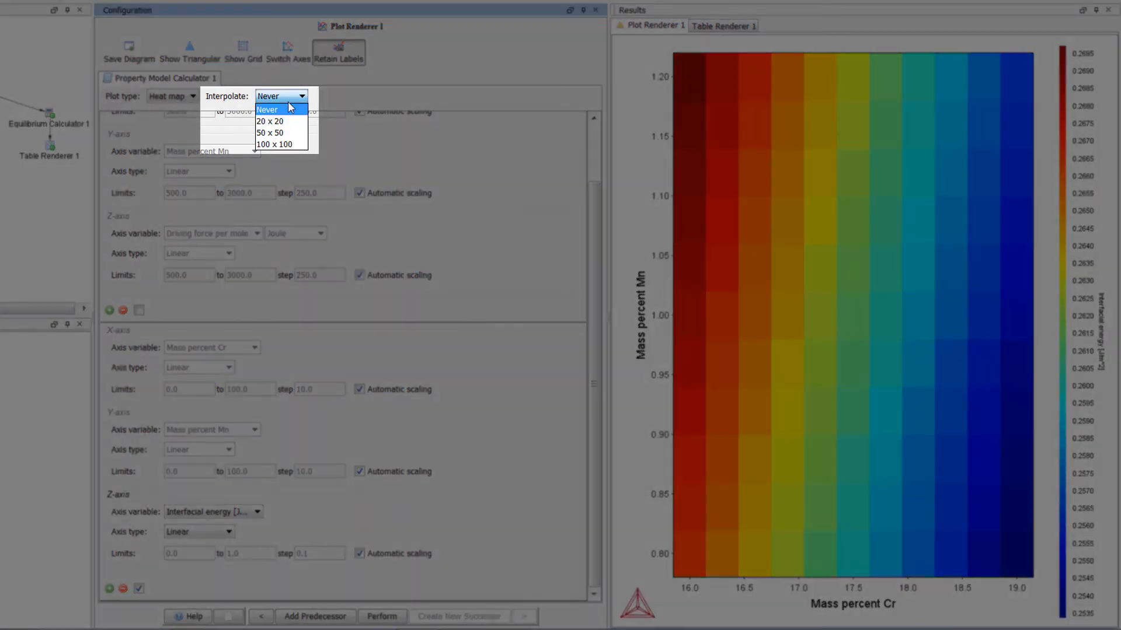
{"action": "left_click", "coordinate": [303, 145]}
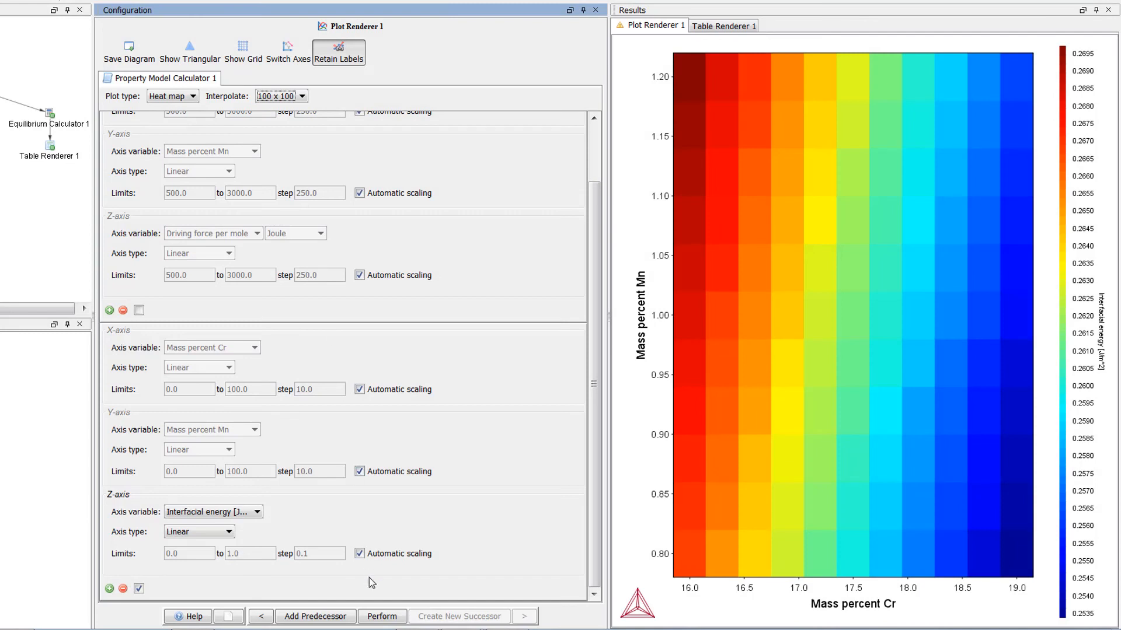
{"action": "left_click", "coordinate": [382, 618]}
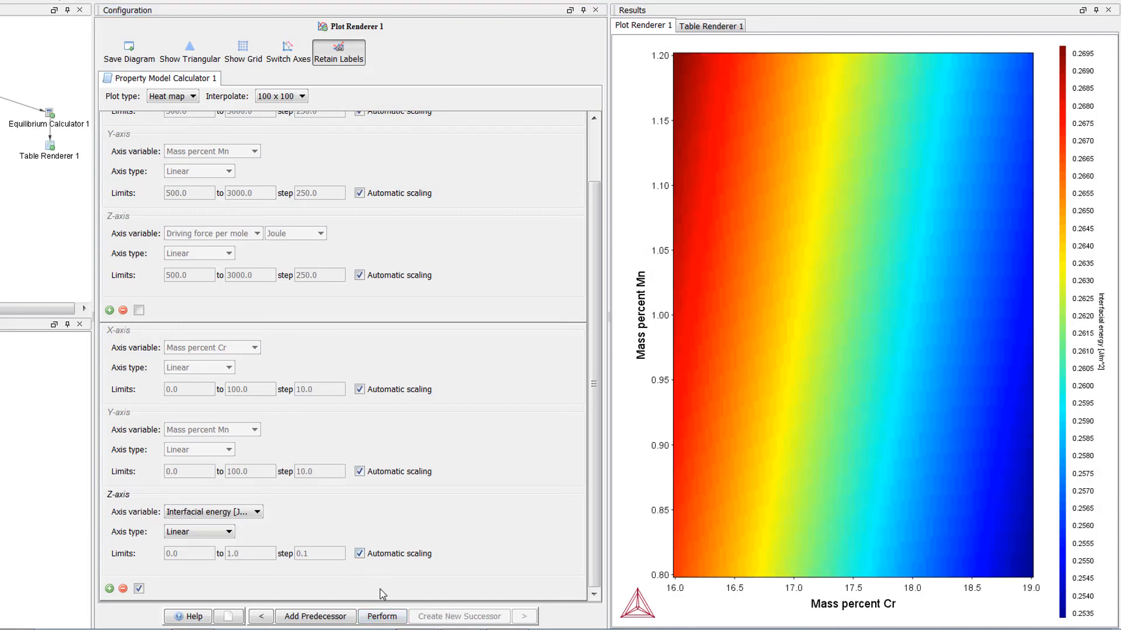